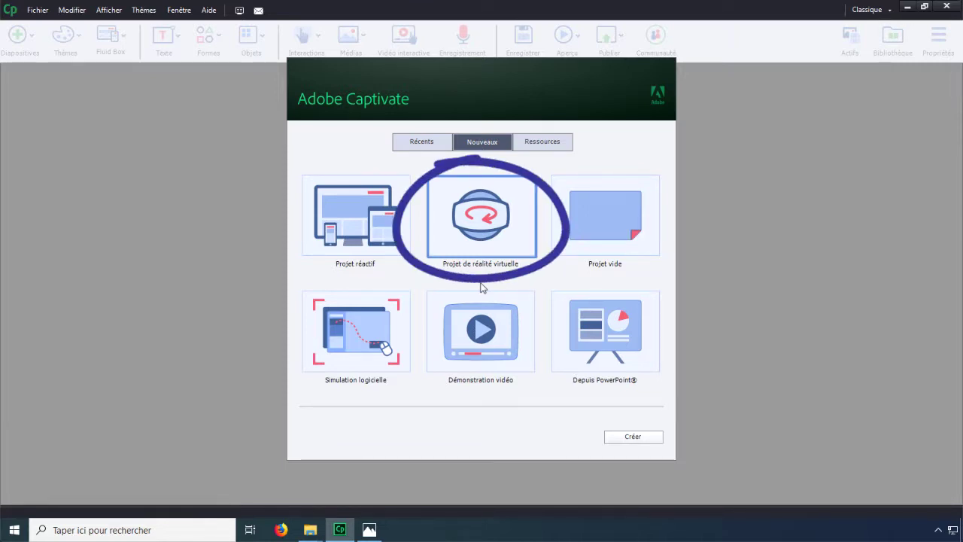
# Create a new virtual reality project
pyautogui.doubleClick(481, 228)
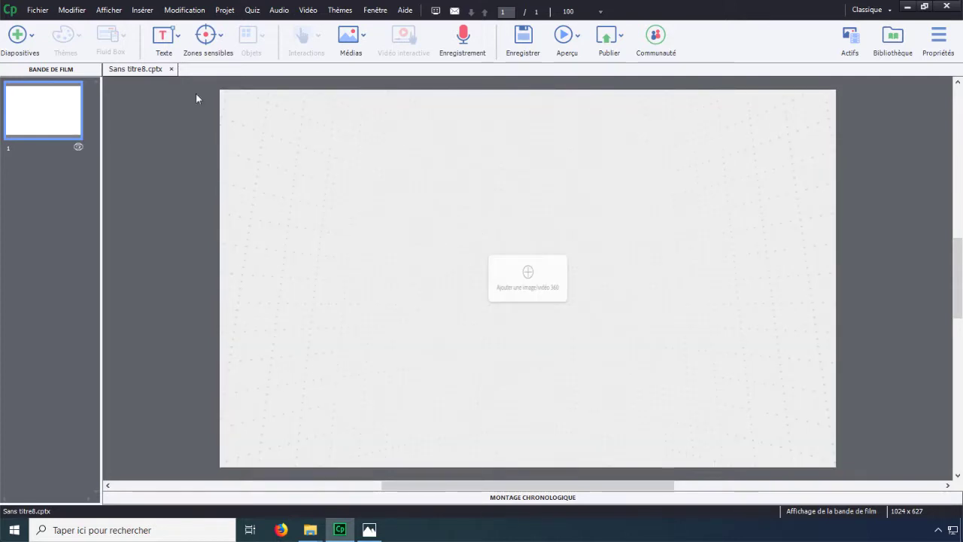
pyautogui.click(39, 11)
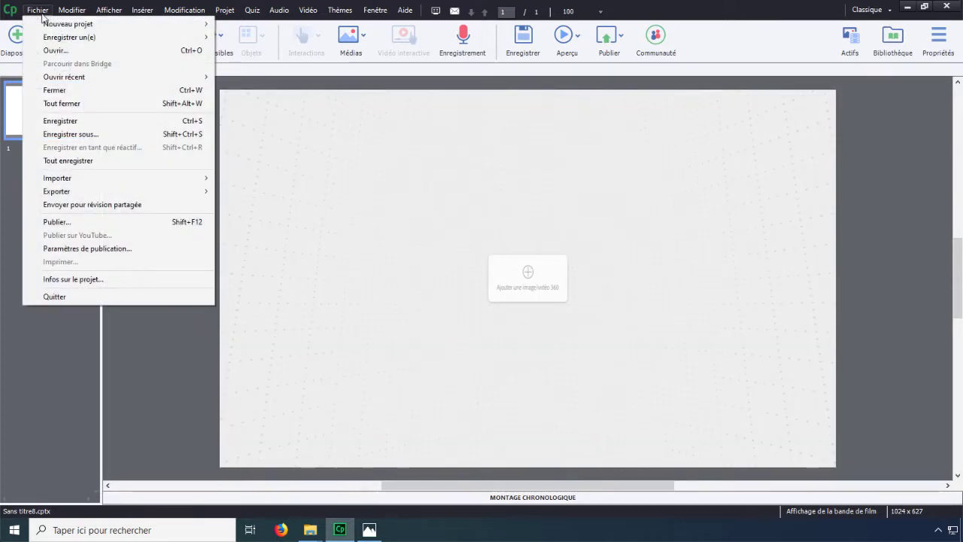
pyautogui.moveTo(45, 25)
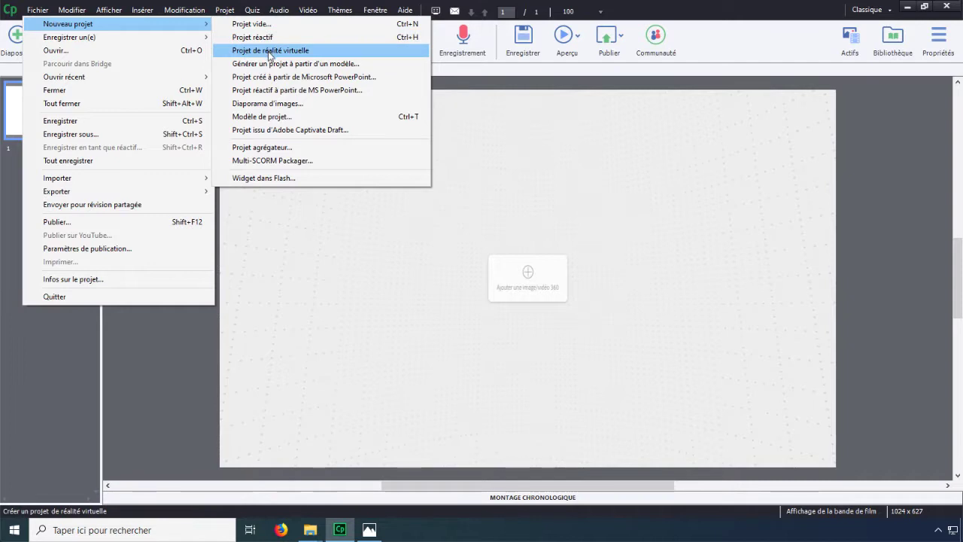
pyautogui.click(351, 52)
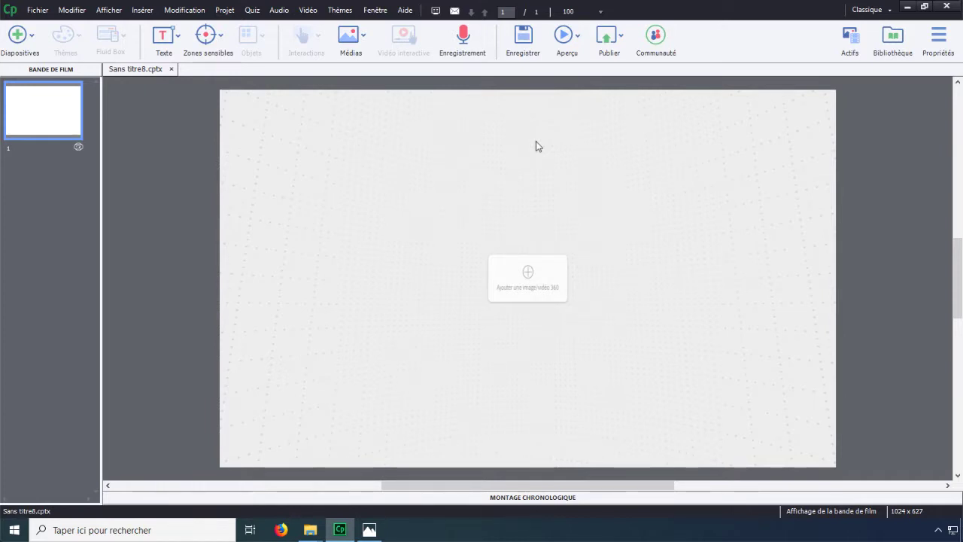
# View the livingroom.jpg panorama in Photos, return to Adobe Captivate and add livingroom.jpg as the slide's 360 image
pyautogui.click(369, 530)
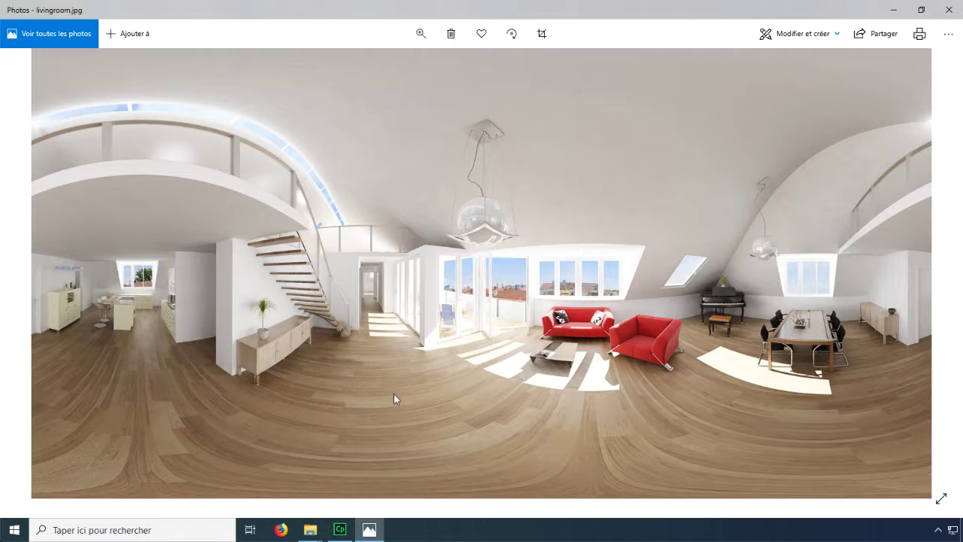
pyautogui.click(340, 530)
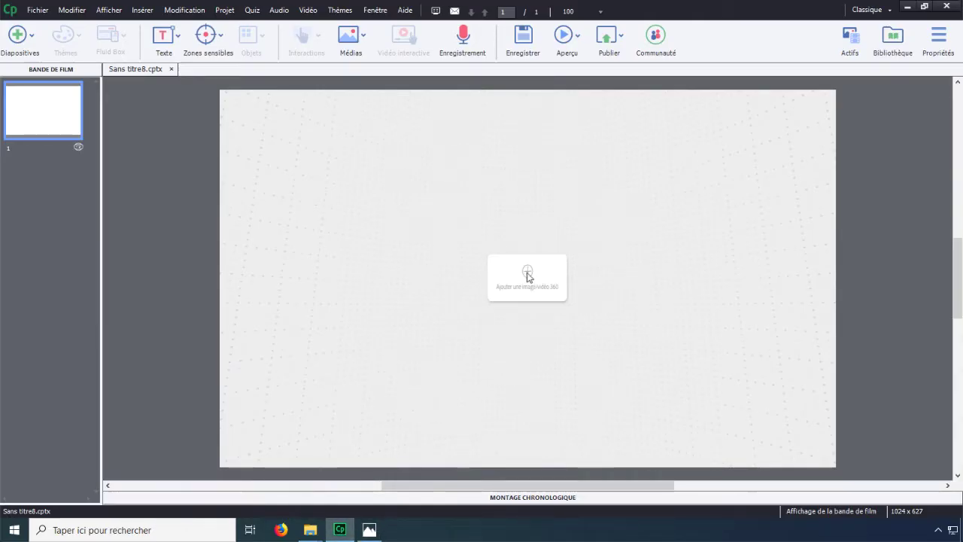
pyautogui.click(528, 272)
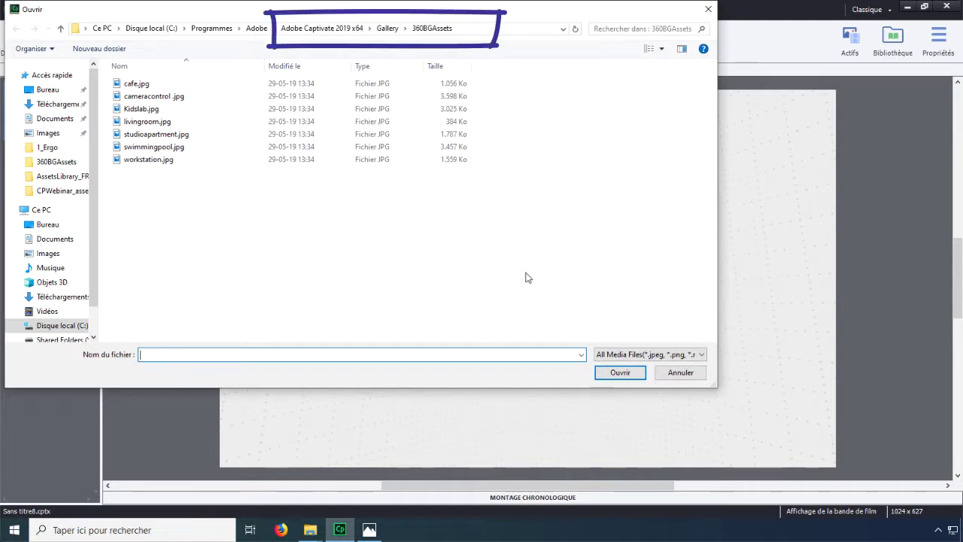
pyautogui.click(144, 123)
pyautogui.click(620, 374)
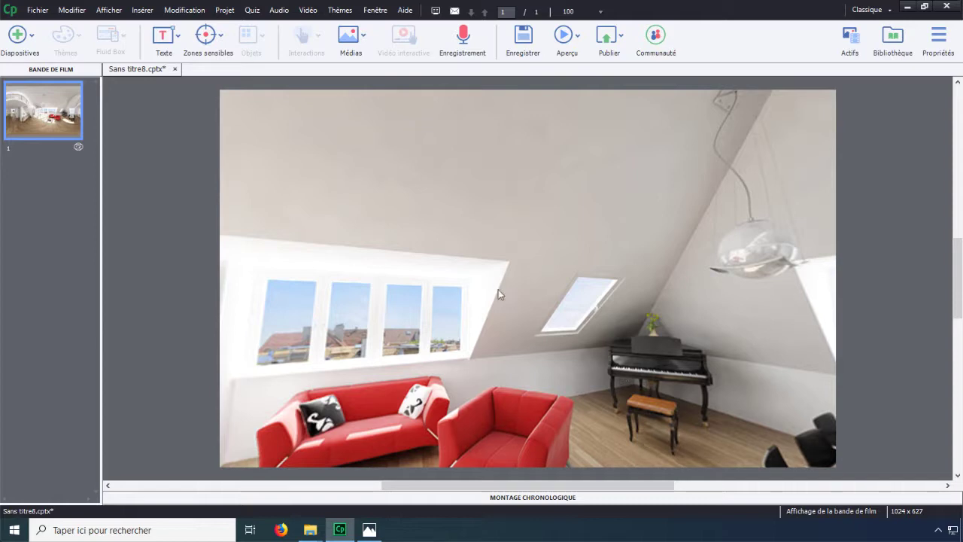
# Add a text caption to the 360 scene in front of the kitchen area, beside the staircase wall
pyautogui.moveTo(460, 316); pyautogui.dragTo(540, 263)
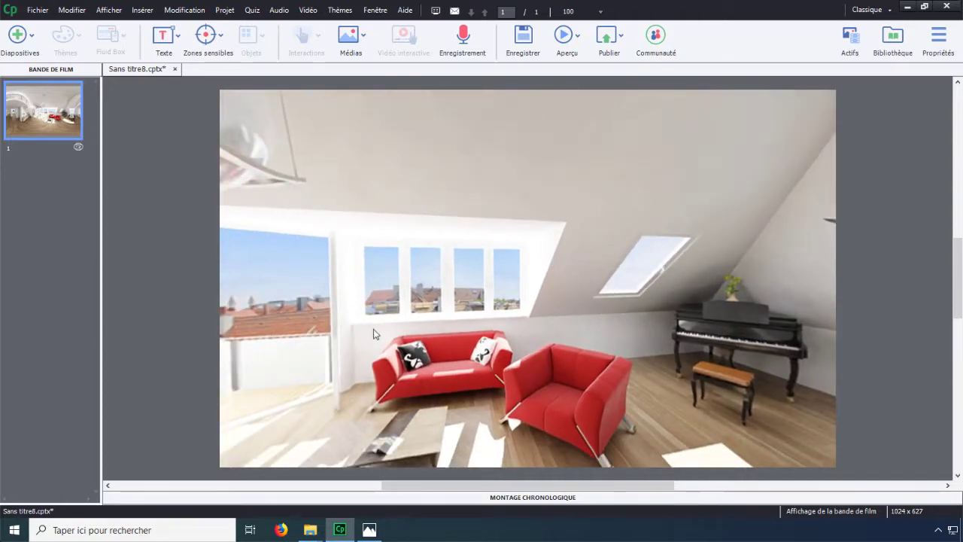
pyautogui.moveTo(374, 330); pyautogui.dragTo(571, 304)
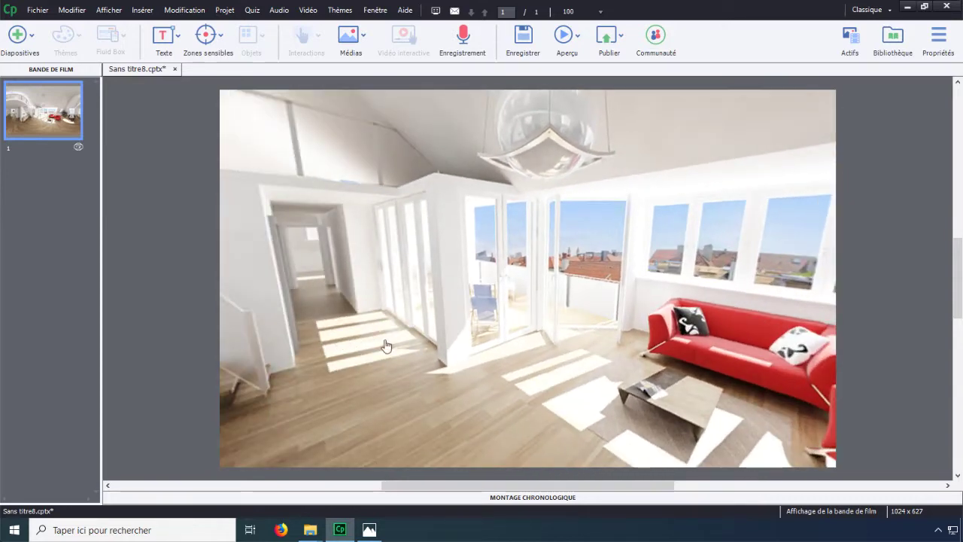
pyautogui.moveTo(363, 349); pyautogui.dragTo(640, 308)
pyautogui.moveTo(356, 323); pyautogui.dragTo(602, 331)
pyautogui.moveTo(343, 288); pyautogui.dragTo(589, 347)
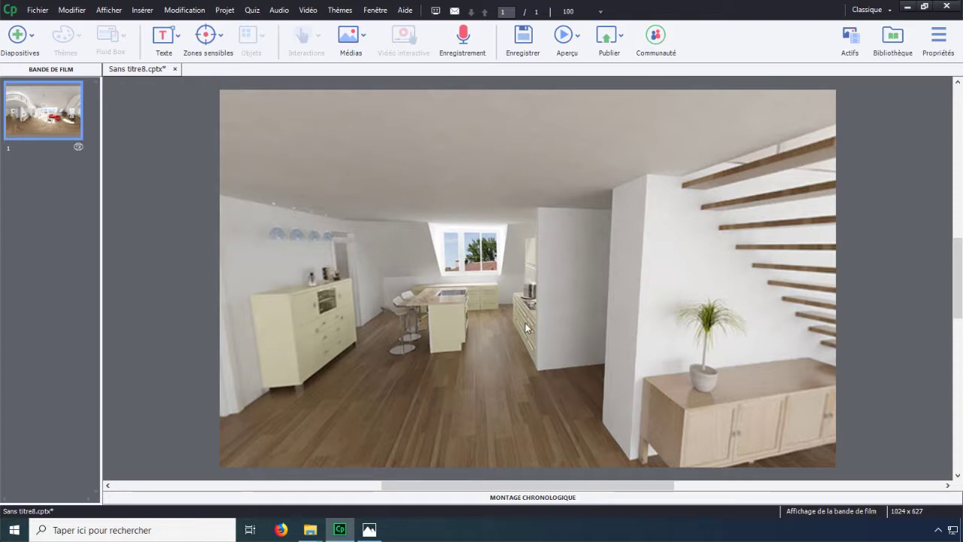
pyautogui.moveTo(525, 328); pyautogui.dragTo(546, 323)
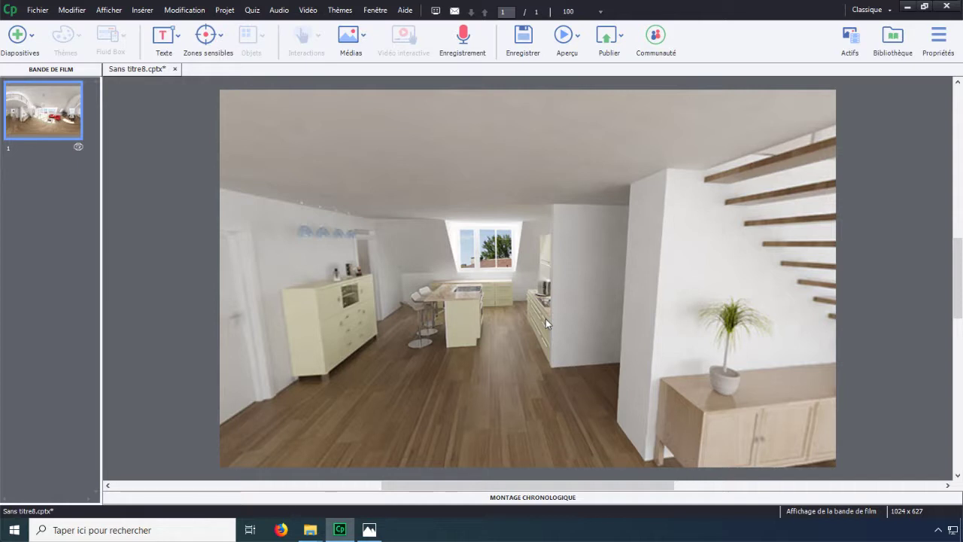
pyautogui.click(165, 38)
pyautogui.click(184, 71)
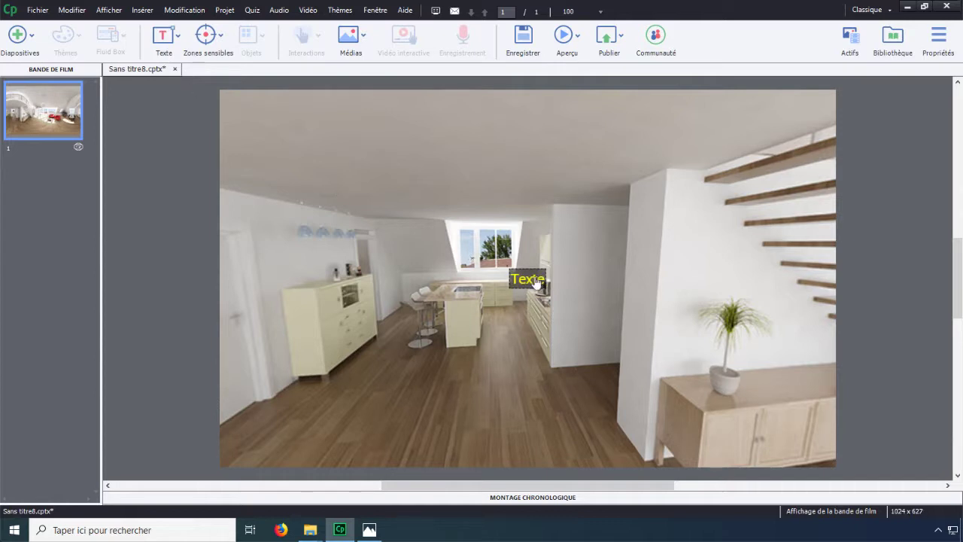
pyautogui.scroll(1, 938, 64)
# Replace the caption's text with "Ce texte est intégré au monde virtuel" followed by a line break
pyautogui.click(938, 45)
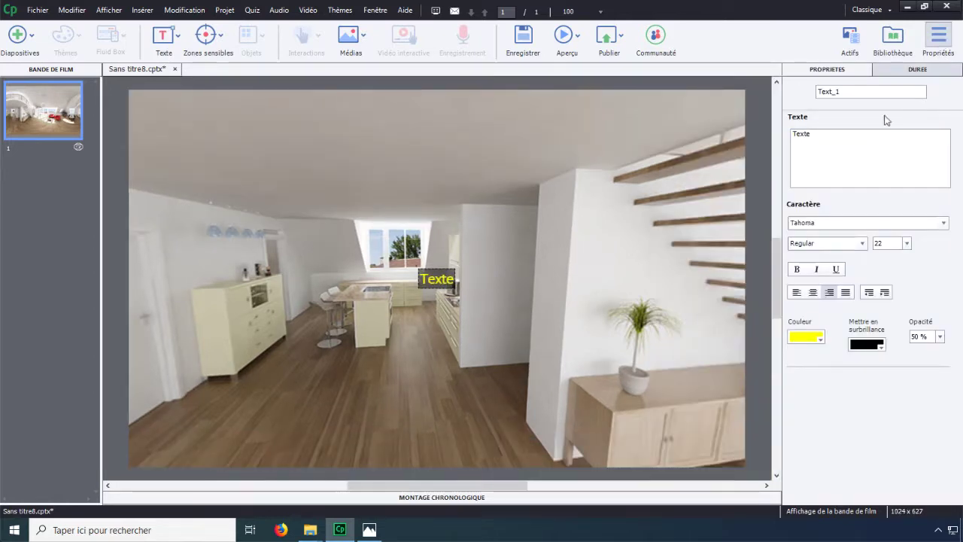
pyautogui.click(862, 145)
pyautogui.hotkey('ctrl', 'a')
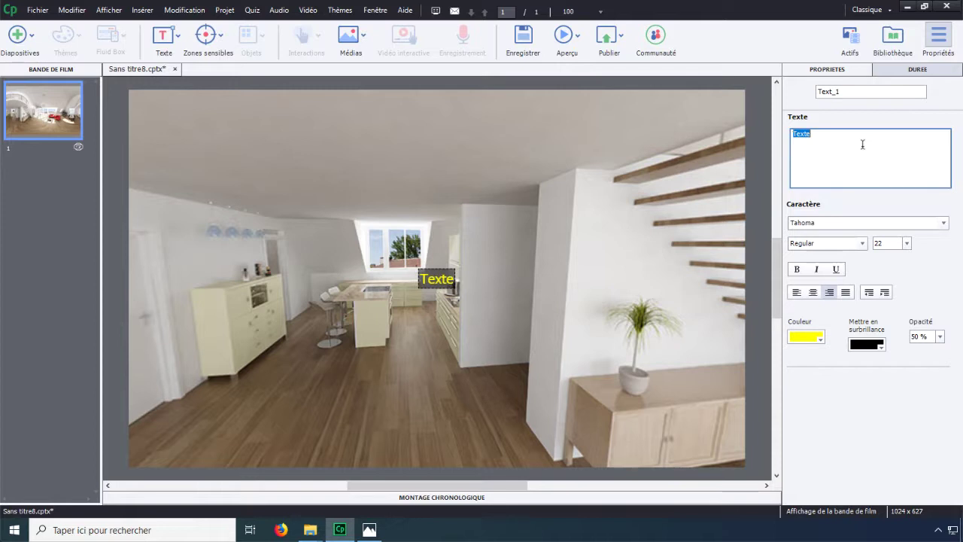
pyautogui.press('BackSpace')
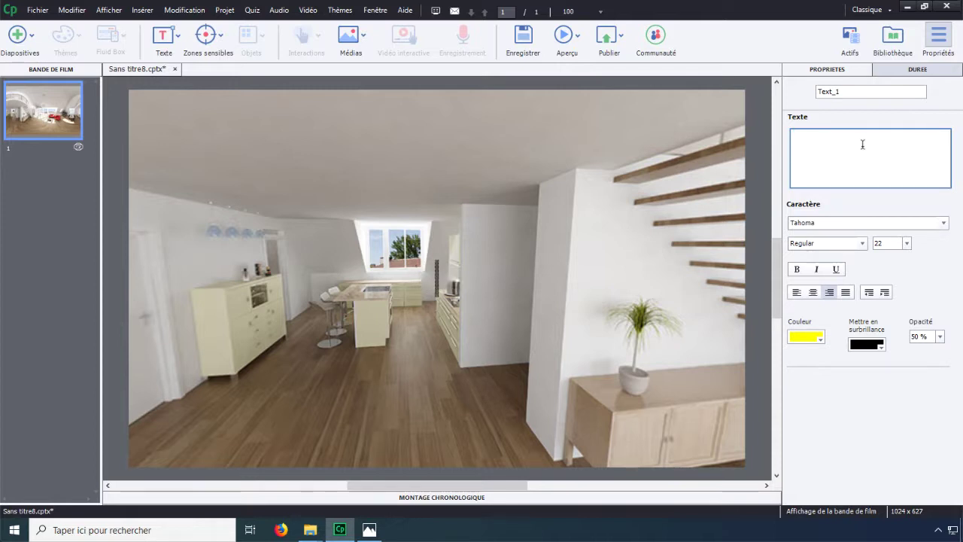
pyautogui.write('Ce texte ')
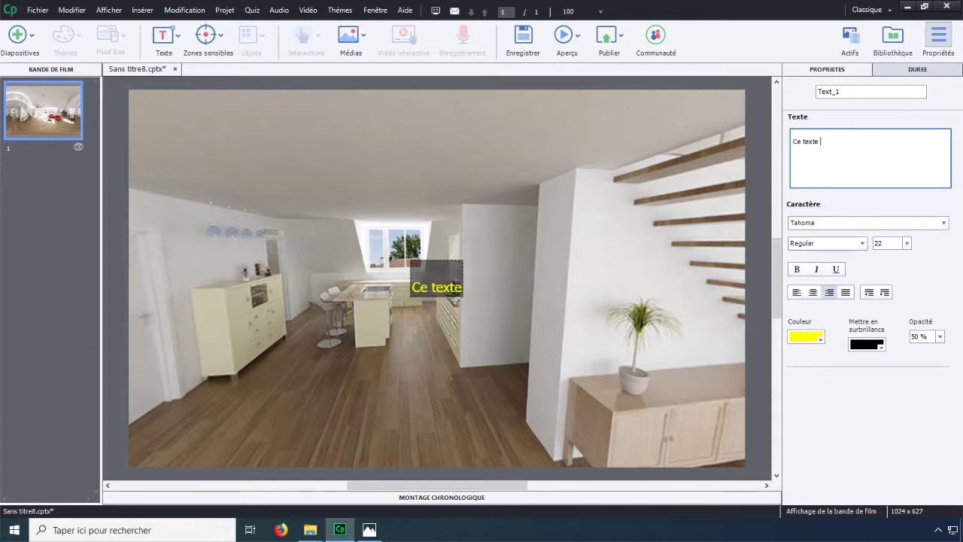
pyautogui.write('est inté')
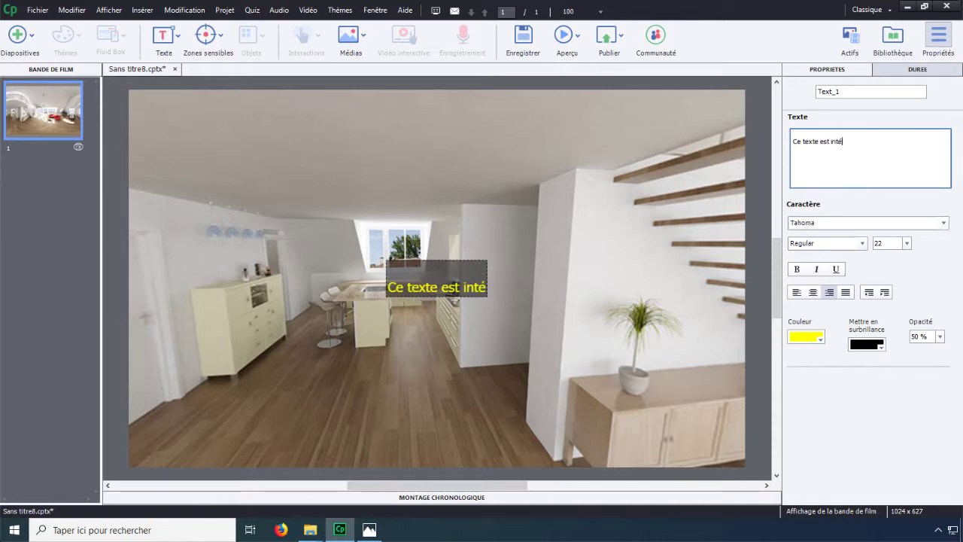
pyautogui.write('gré au mon')
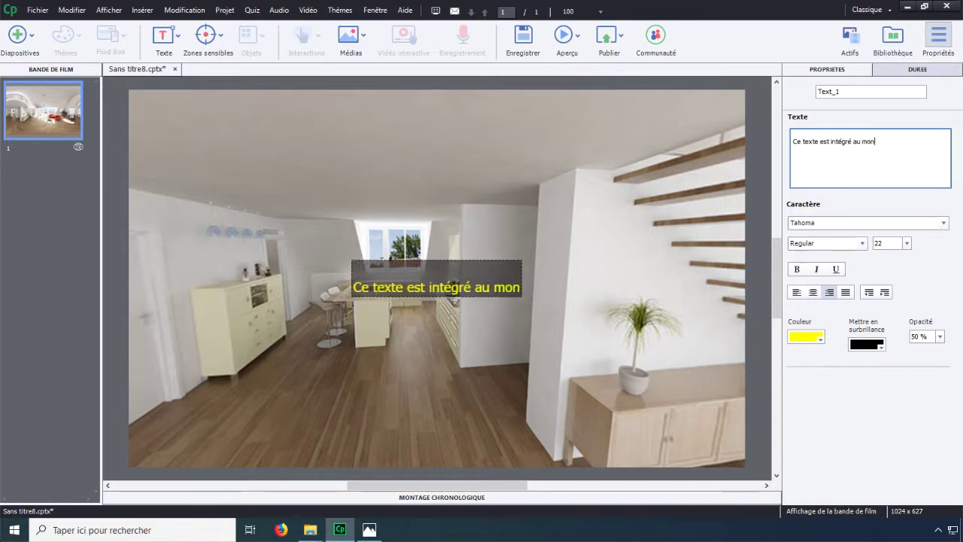
pyautogui.write('de virtuel')
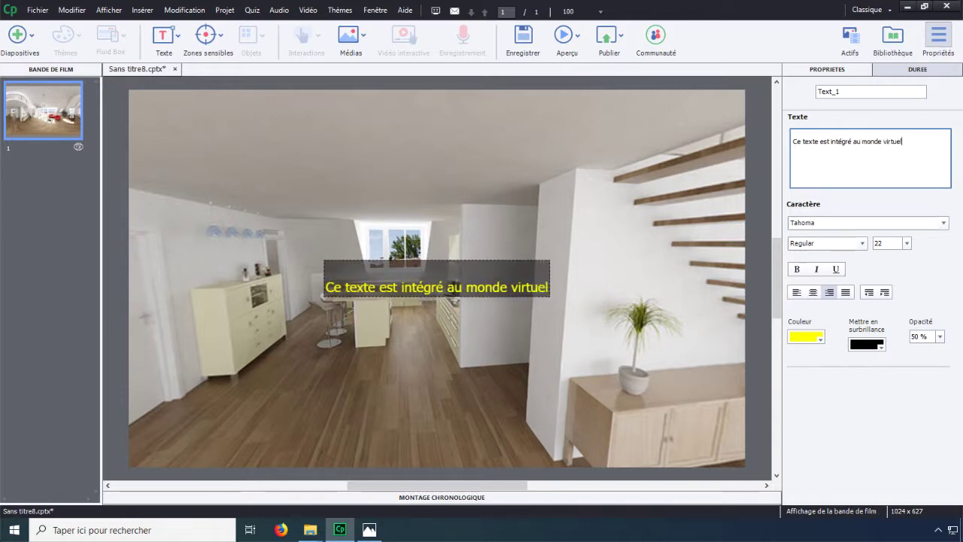
pyautogui.press('Return')
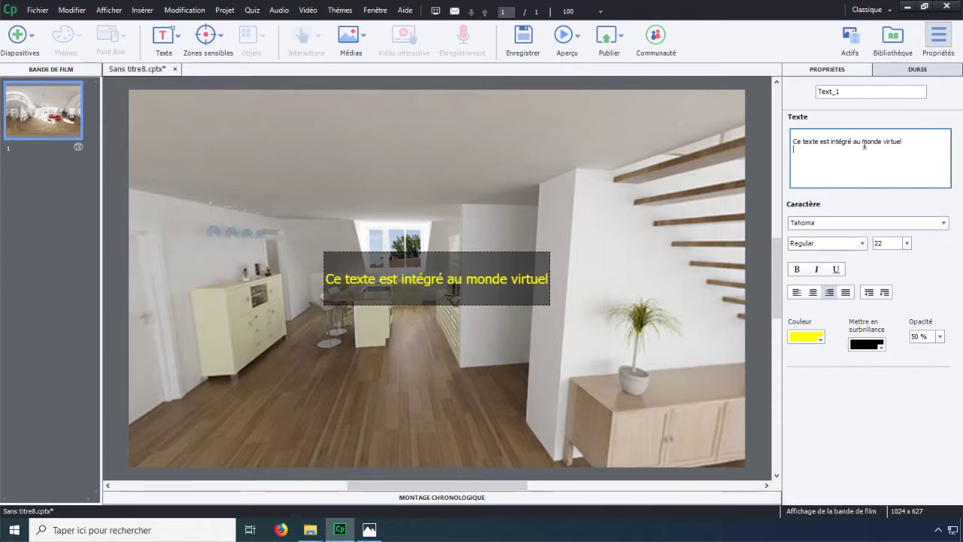
# Add a hotspot with the T icon, enlarge it and place it between the hallway opening and the glass doors
pyautogui.moveTo(673, 184); pyautogui.dragTo(597, 187)
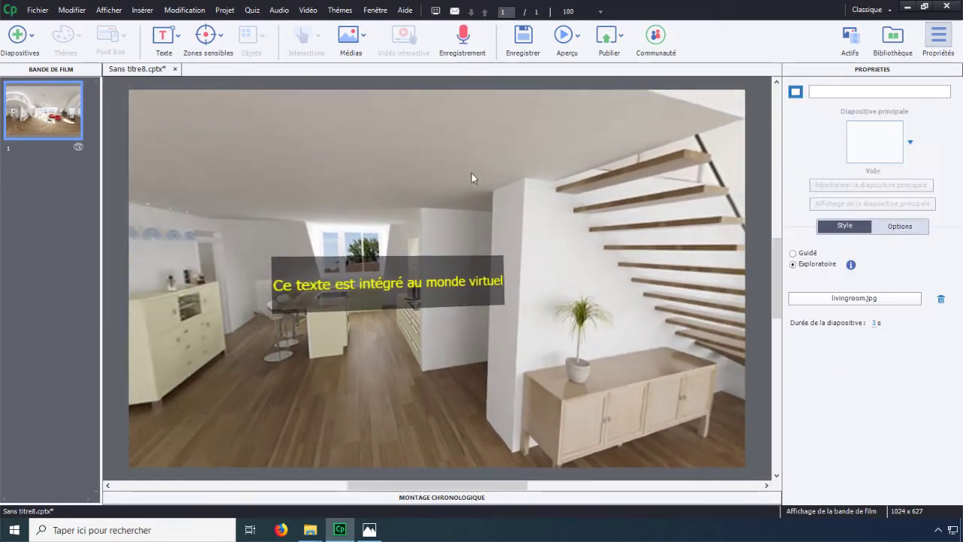
pyautogui.moveTo(296, 189); pyautogui.dragTo(481, 215)
pyautogui.moveTo(619, 226); pyautogui.dragTo(388, 244)
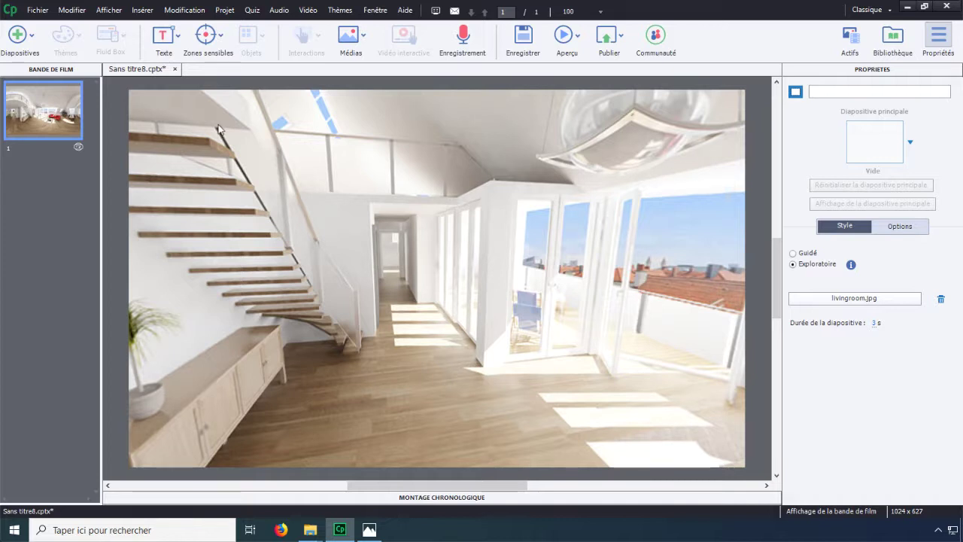
pyautogui.click(218, 42)
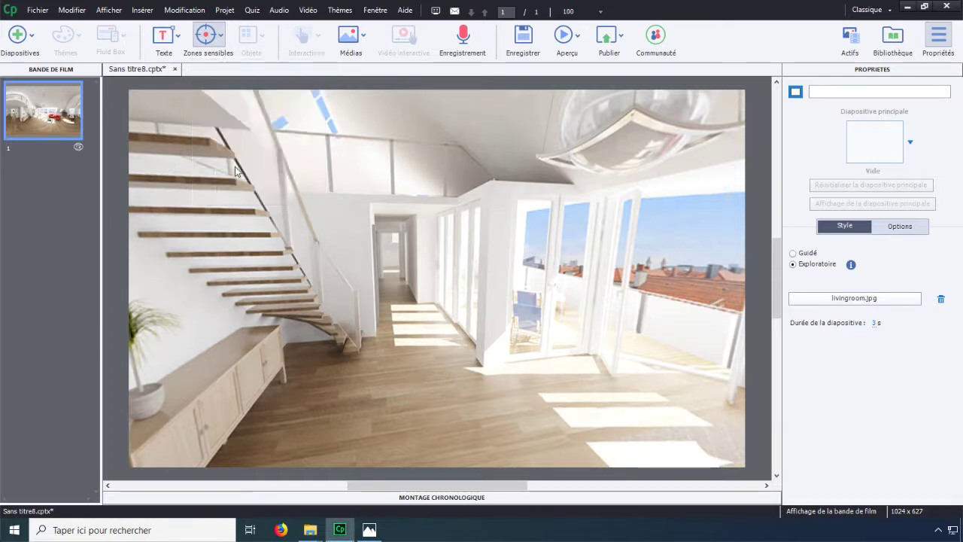
pyautogui.click(232, 161)
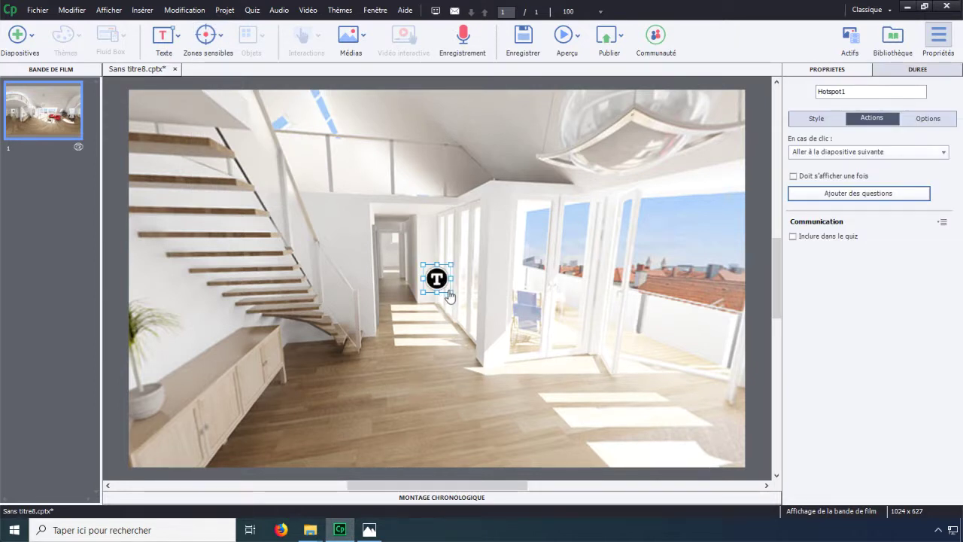
pyautogui.moveTo(452, 293); pyautogui.dragTo(386, 370)
pyautogui.moveTo(410, 234); pyautogui.dragTo(444, 209)
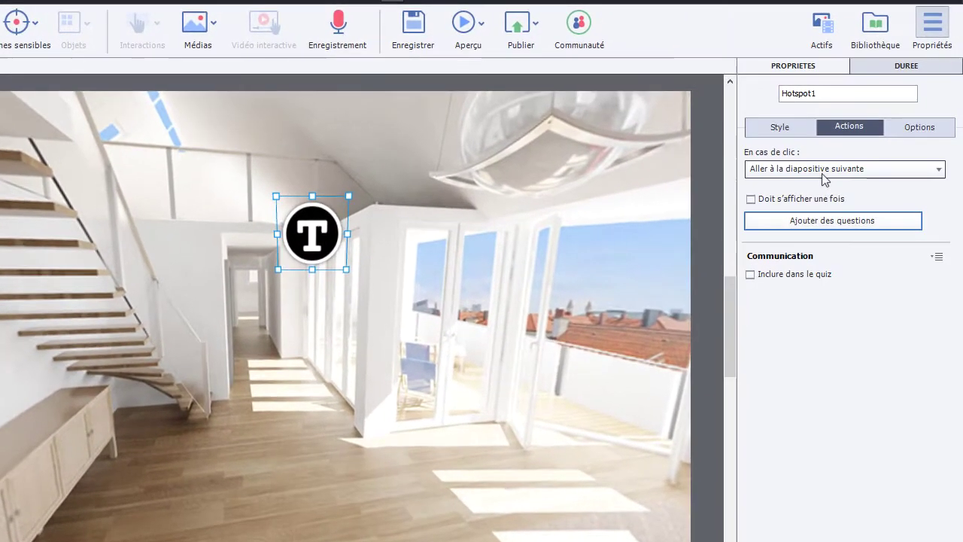
# Set the hotspot's click action to "Afficher le texte" with the text "Afficher du texte en réponse à une interaction."
pyautogui.click(823, 170)
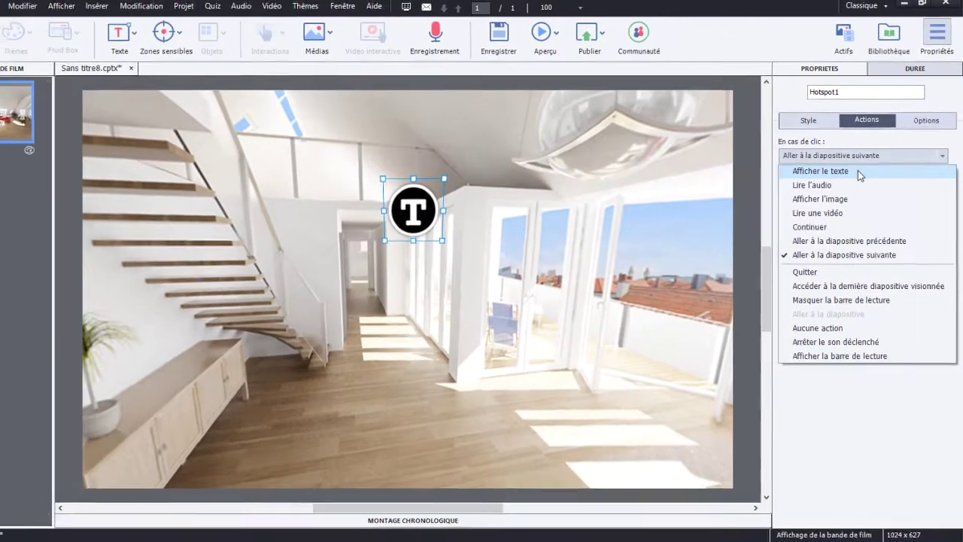
pyautogui.press('Escape')
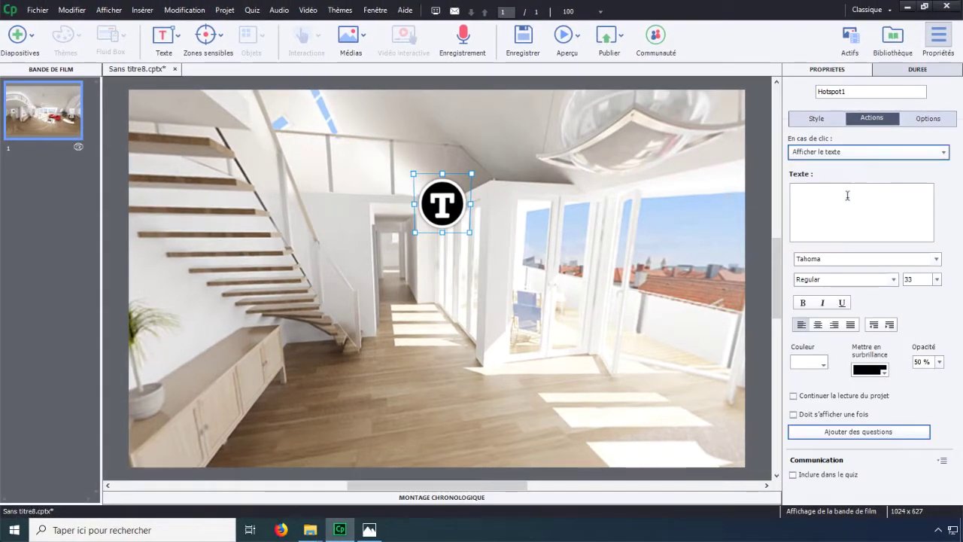
pyautogui.click(841, 201)
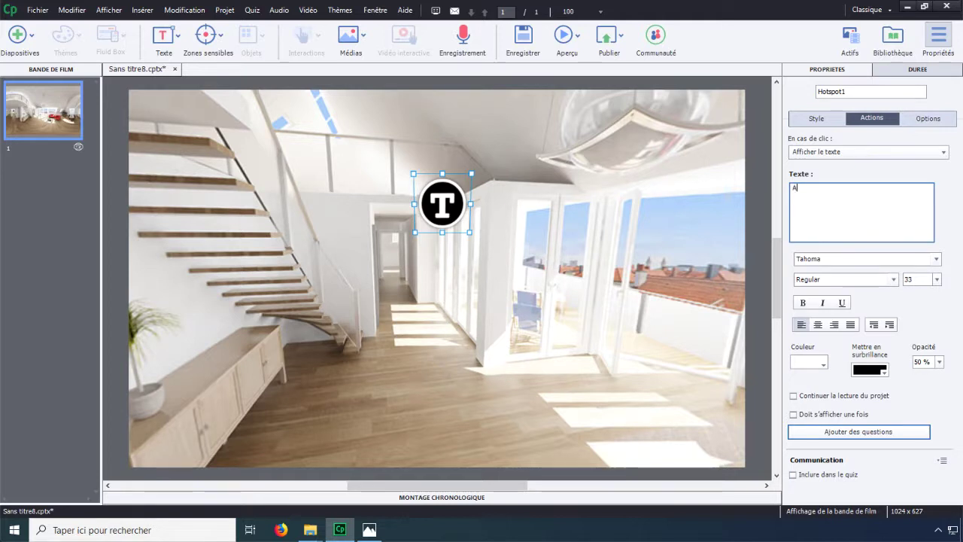
pyautogui.write('Afficher d')
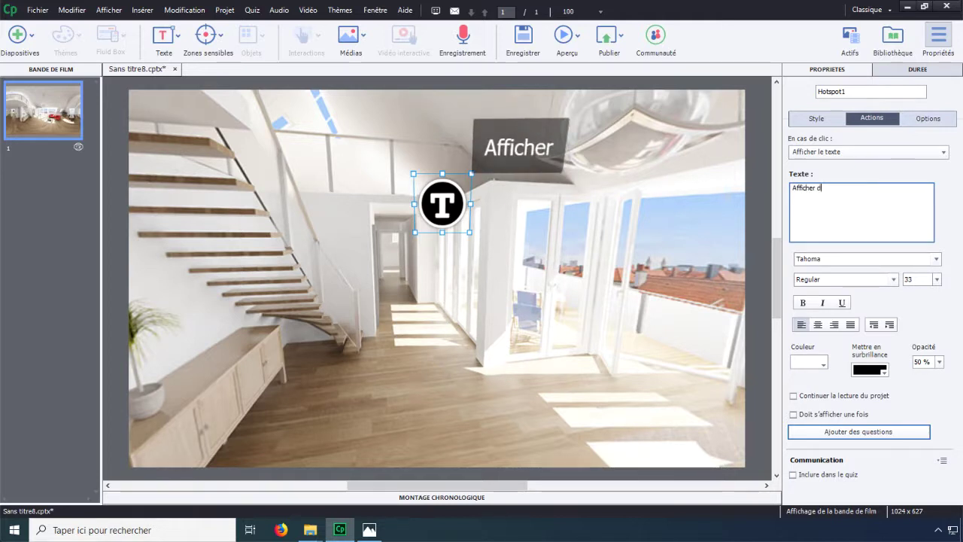
pyautogui.write('u texte ')
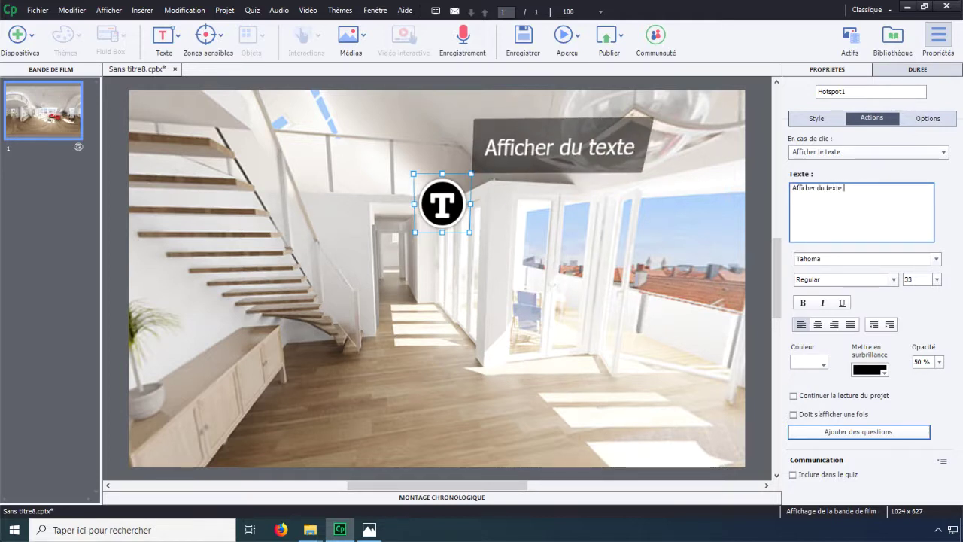
pyautogui.write('en répons')
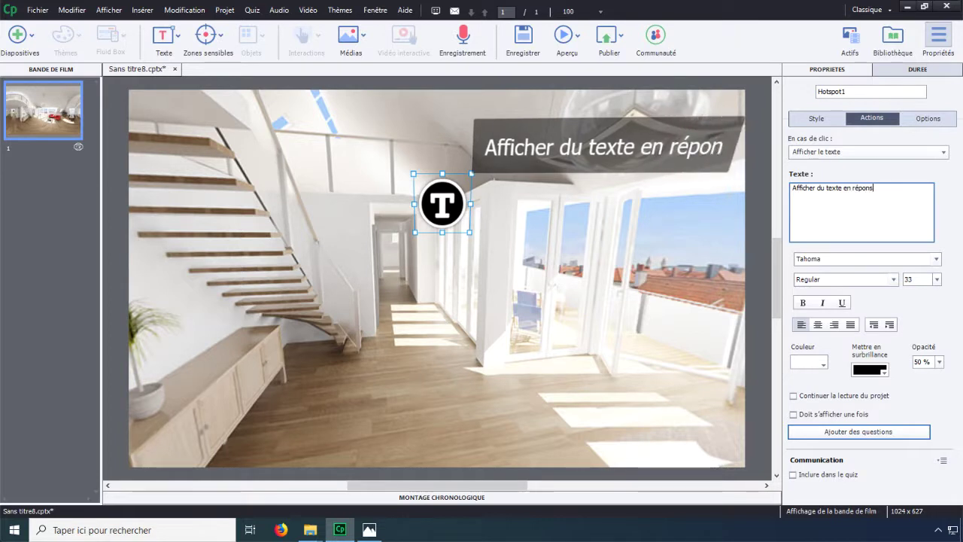
pyautogui.write('e à i')
pyautogui.press('BackSpace')
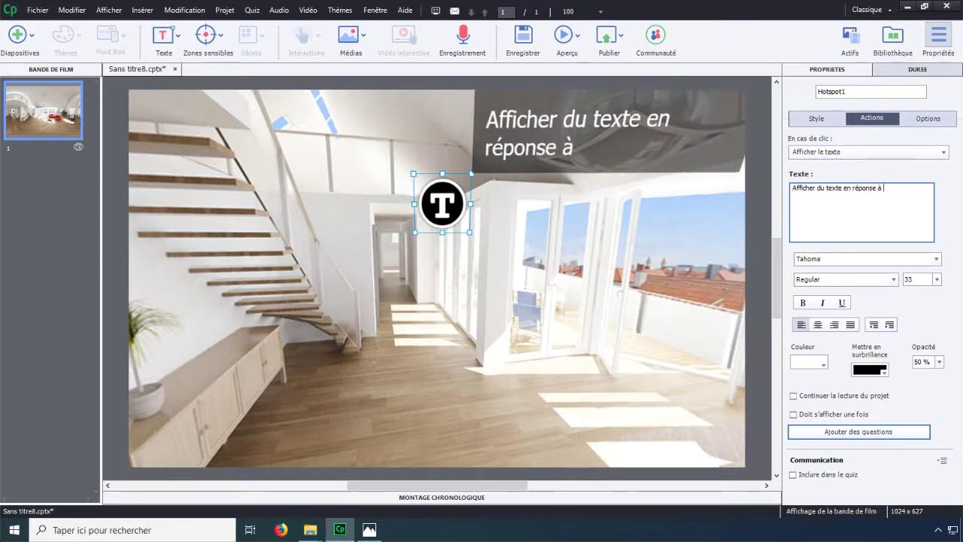
pyautogui.write('une interaction.')
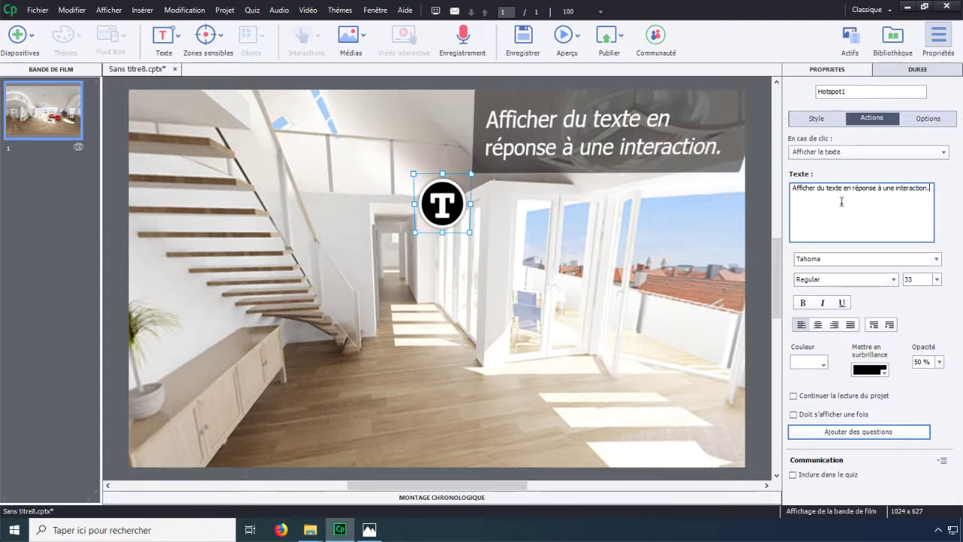
pyautogui.moveTo(630, 208); pyautogui.dragTo(624, 251)
pyautogui.click(444, 227)
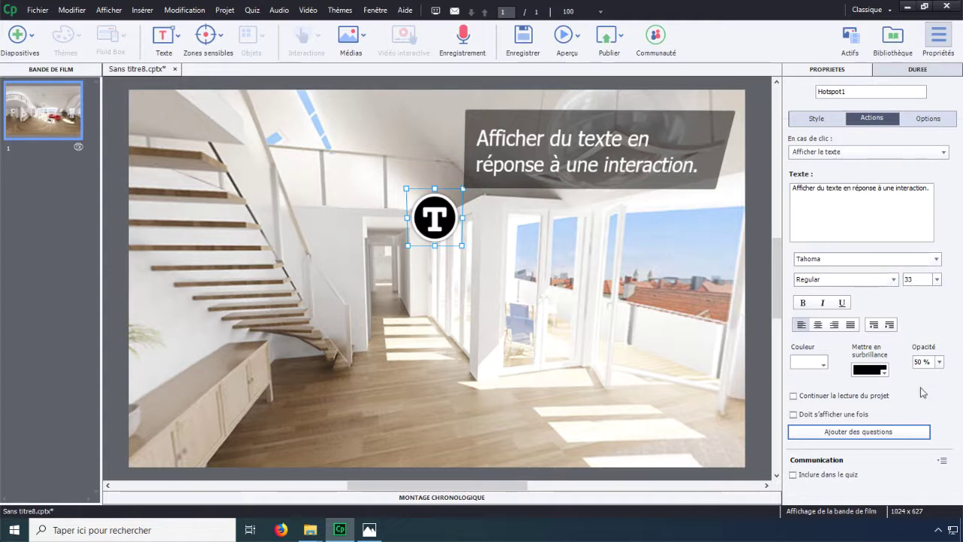
# Require the T hotspot to be shown once with "Doit s'afficher une fois", and turn its quiz inclusion on and back off
pyautogui.click(794, 415)
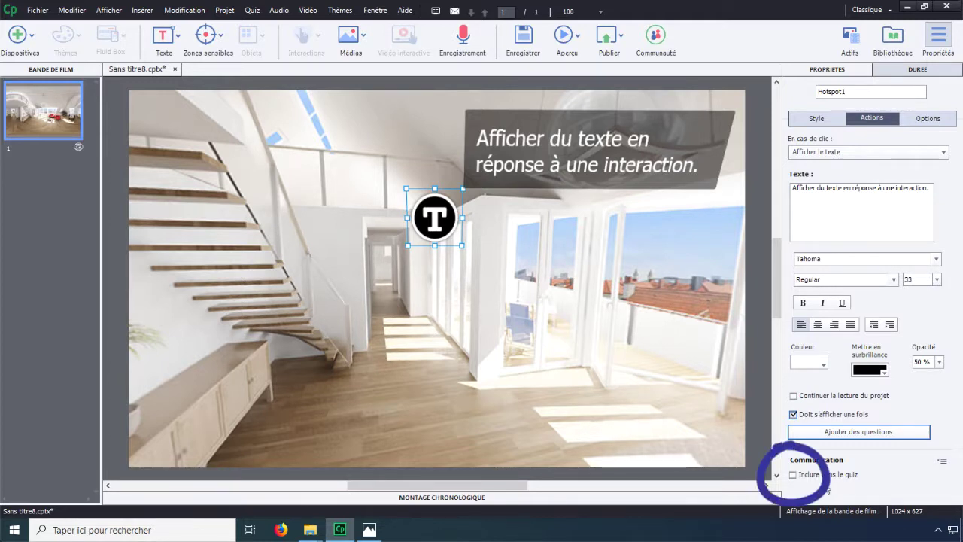
pyautogui.click(793, 476)
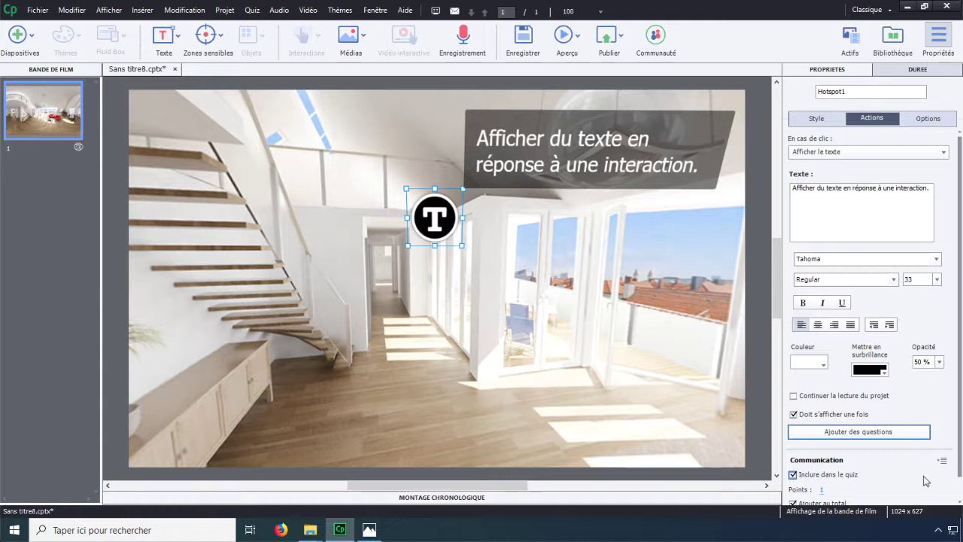
pyautogui.scroll(-1, 961, 468)
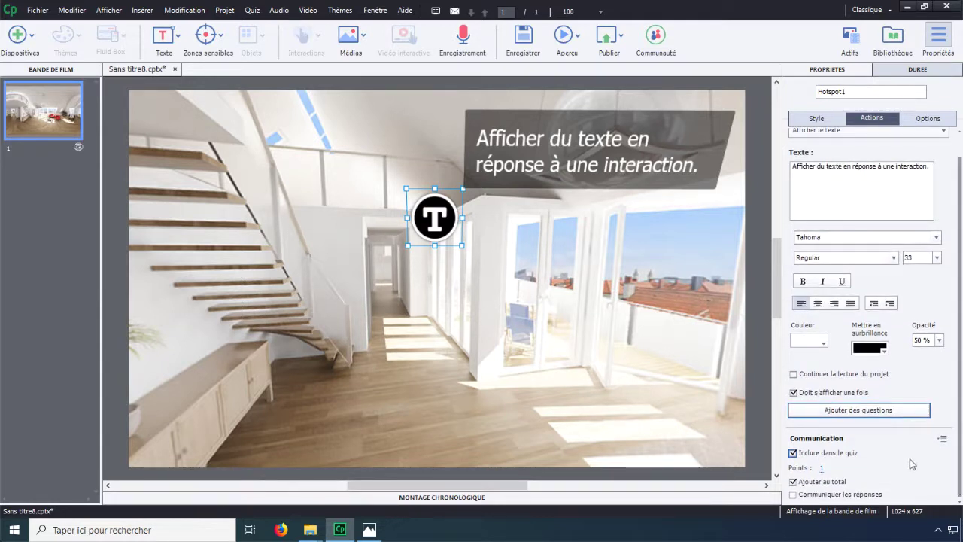
pyautogui.click(793, 453)
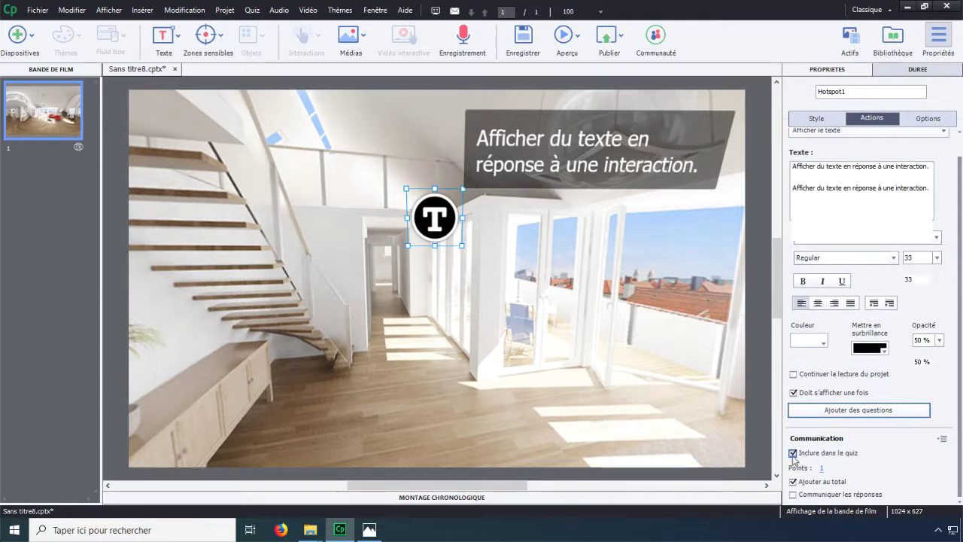
# Add a question mark hotspot between the row of windows and the piano, and enlarge it above the red armchair
pyautogui.moveTo(679, 392); pyautogui.dragTo(452, 366)
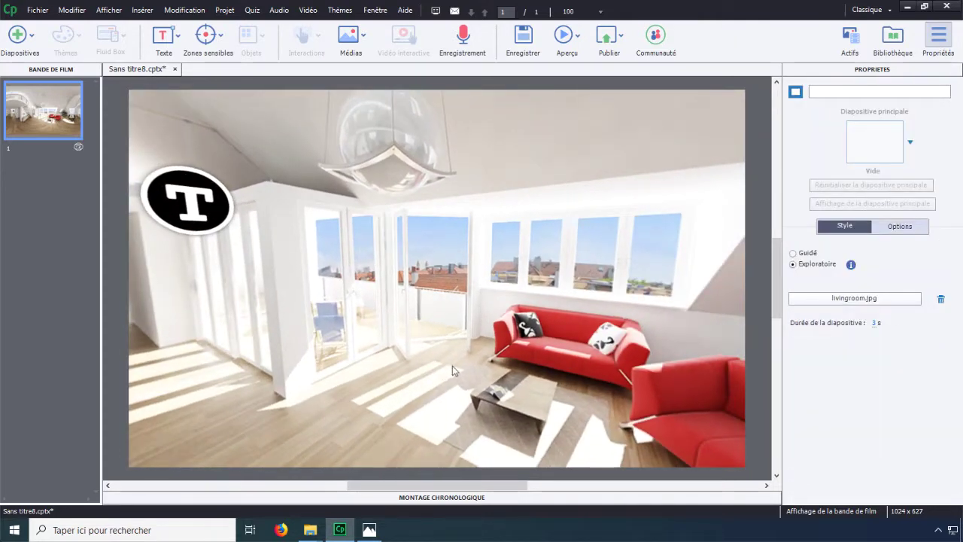
pyautogui.moveTo(554, 343); pyautogui.dragTo(279, 344)
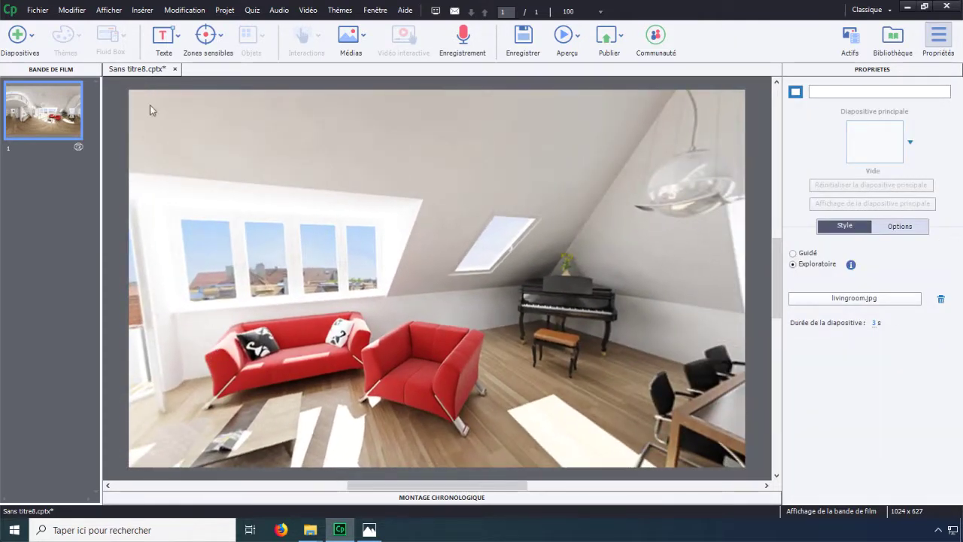
pyautogui.click(213, 45)
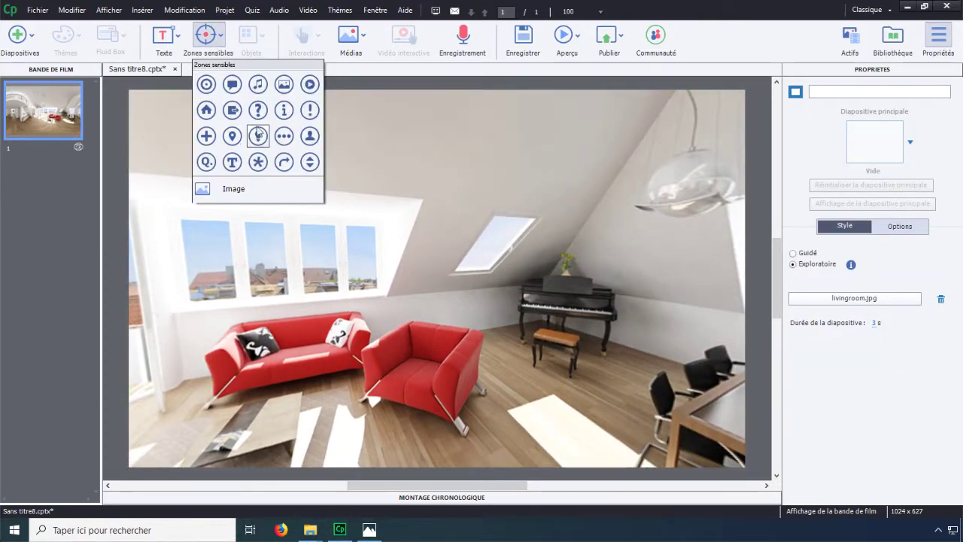
pyautogui.click(258, 113)
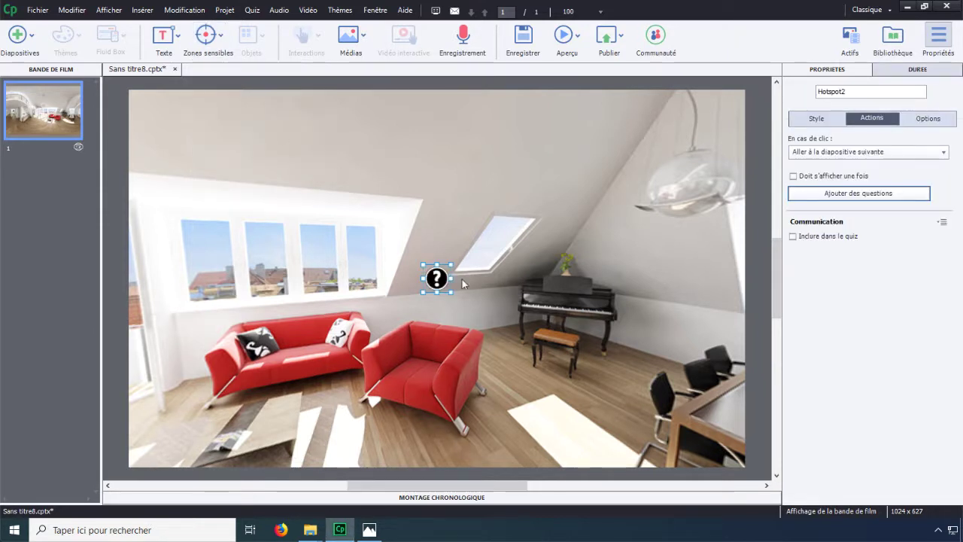
pyautogui.moveTo(450, 292); pyautogui.dragTo(476, 318)
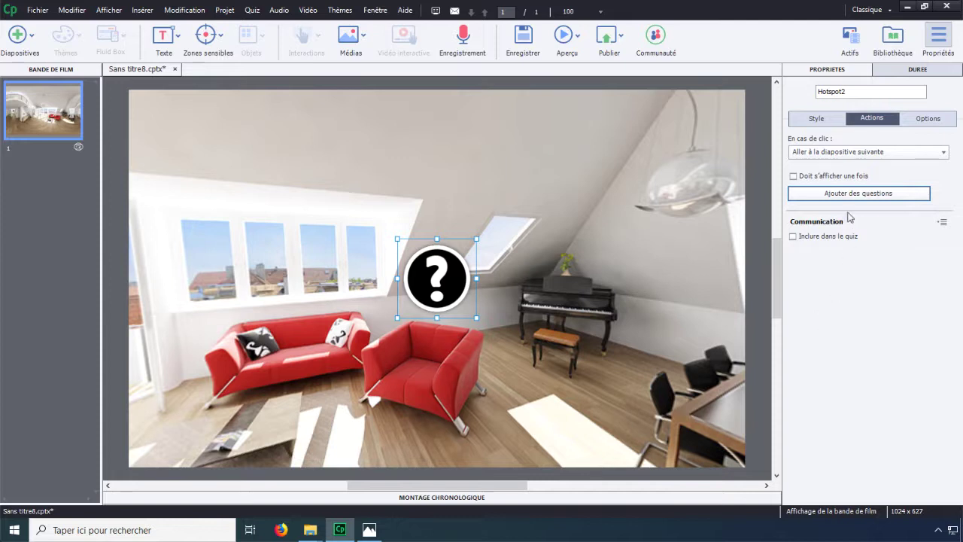
# Attach one graded (Notée) multiple-choice question to the question mark hotspot
pyautogui.click(860, 153)
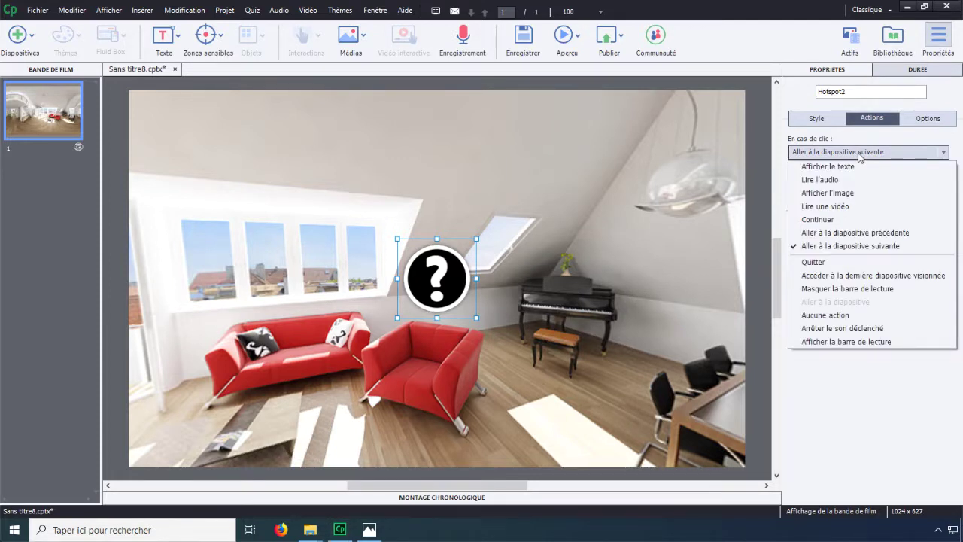
pyautogui.click(882, 404)
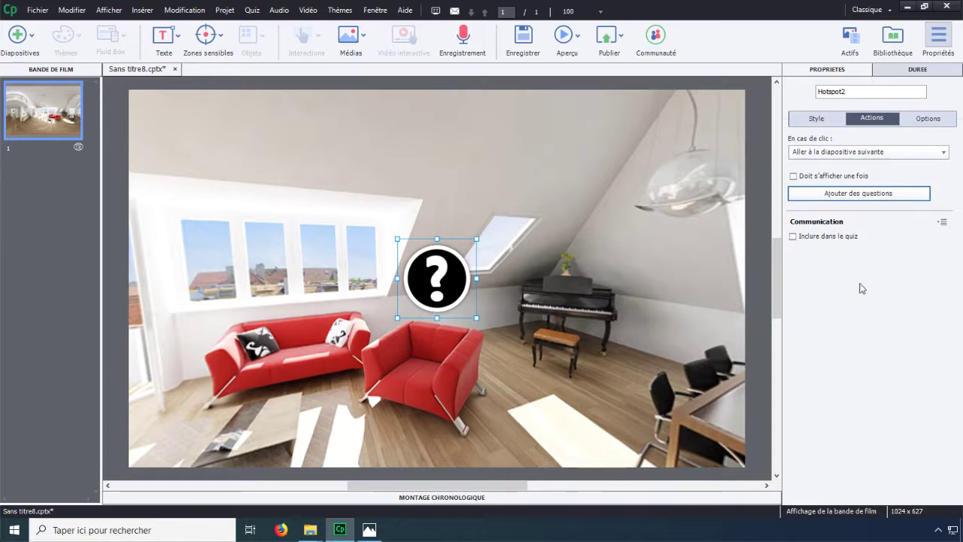
pyautogui.click(853, 194)
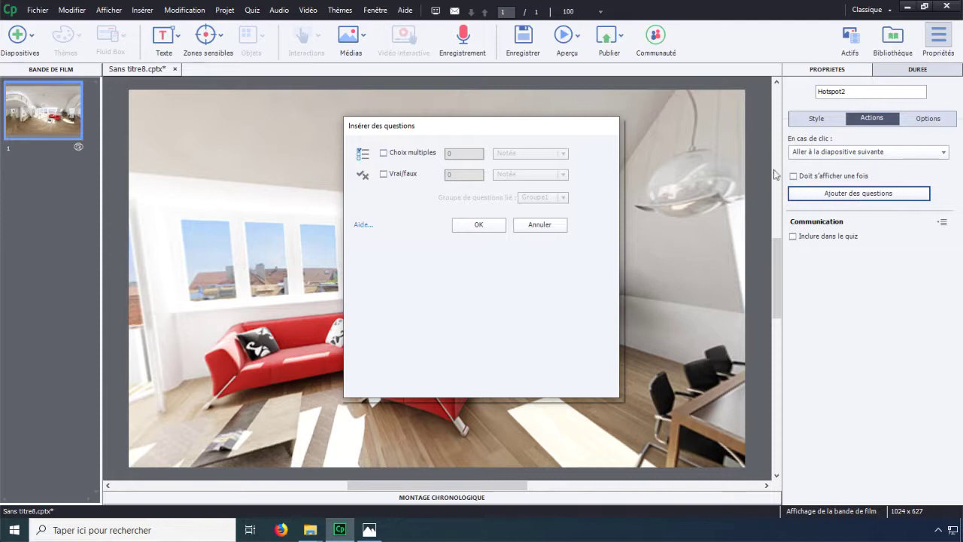
pyautogui.click(410, 155)
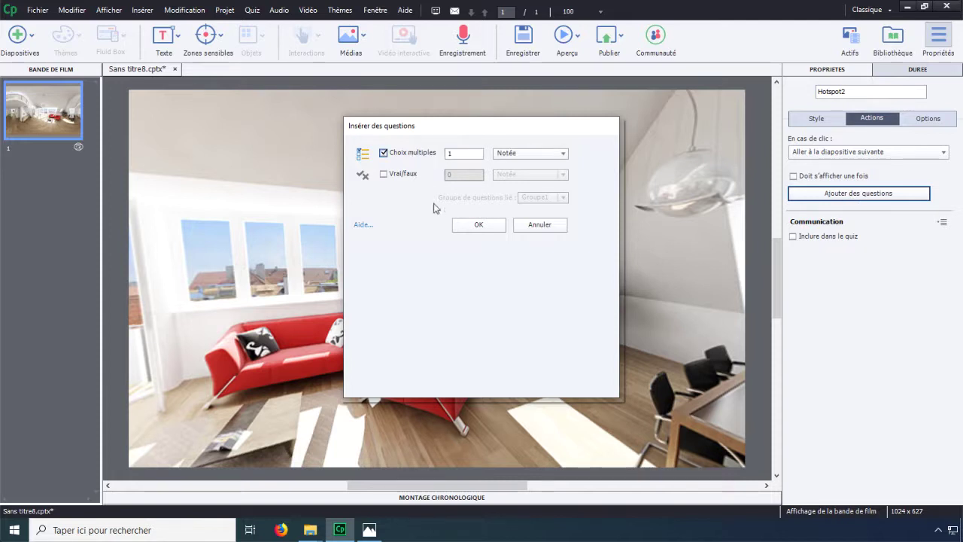
pyautogui.click(479, 225)
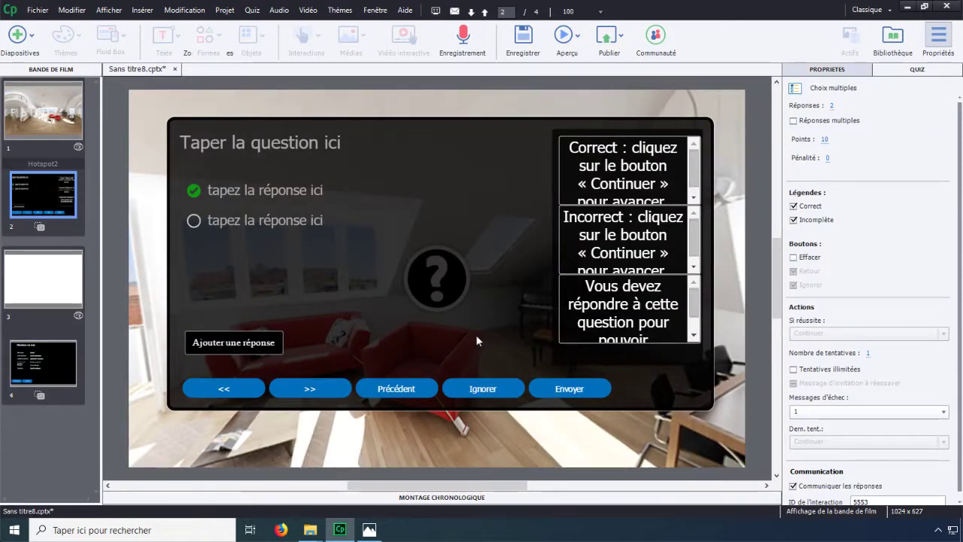
# Set livingroom.jpg as the 360 background of slide 3, behind the quiz results
pyautogui.click(67, 369)
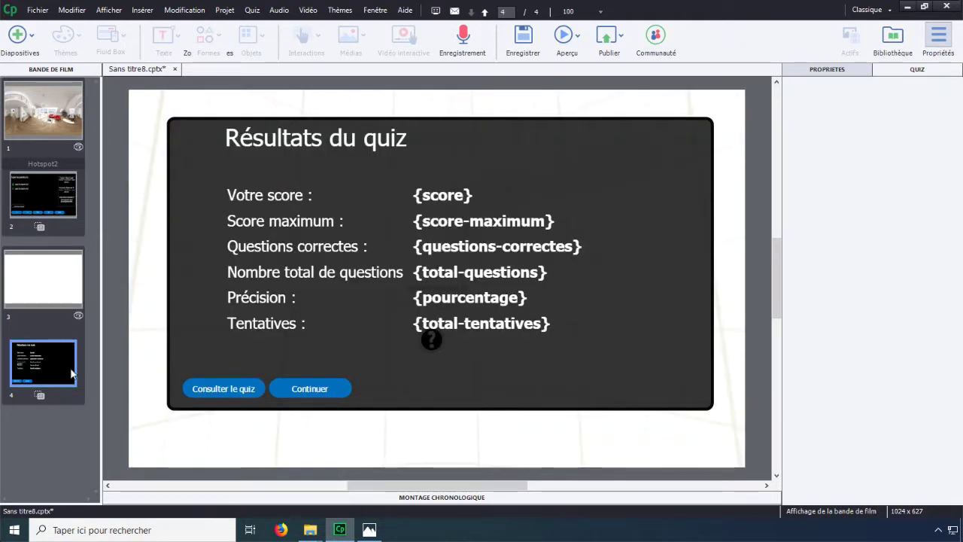
pyautogui.click(55, 282)
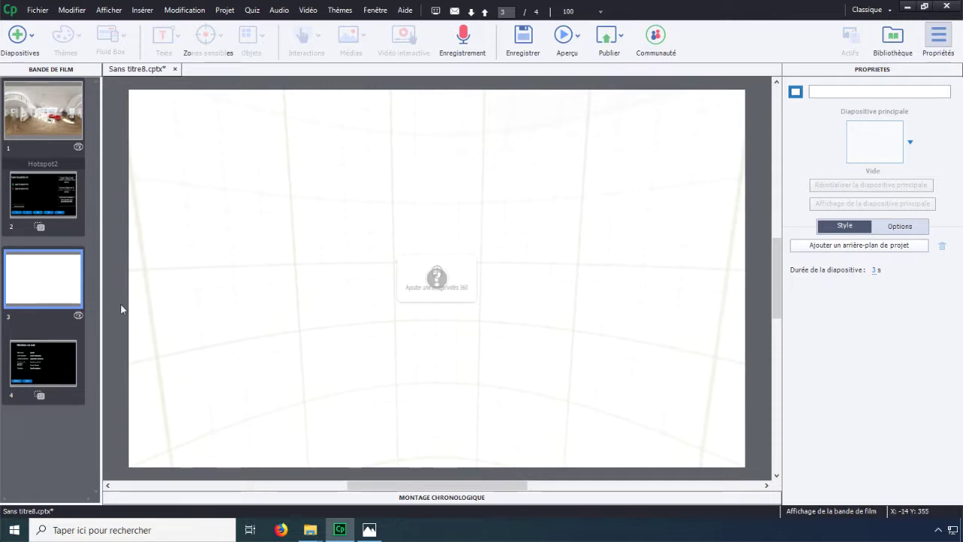
pyautogui.click(425, 278)
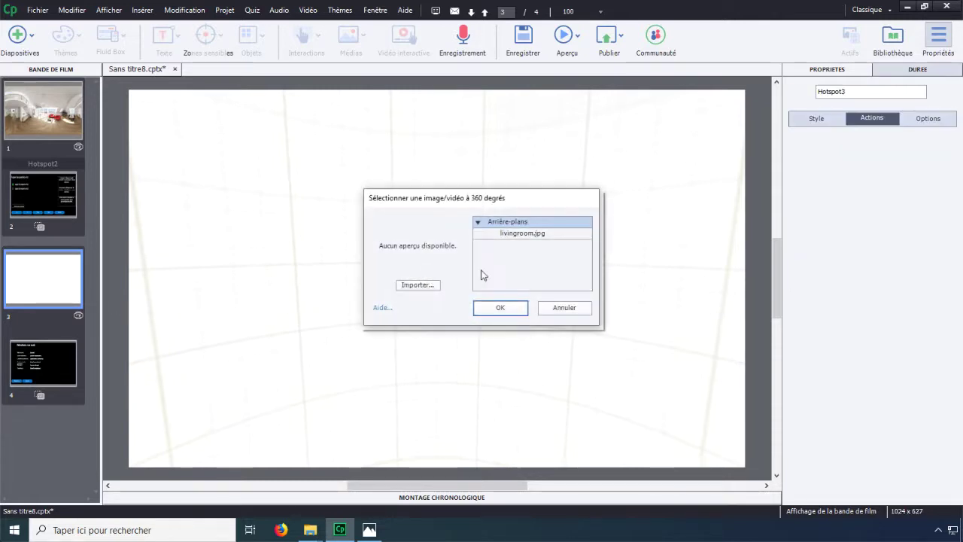
pyautogui.click(516, 235)
pyautogui.click(500, 309)
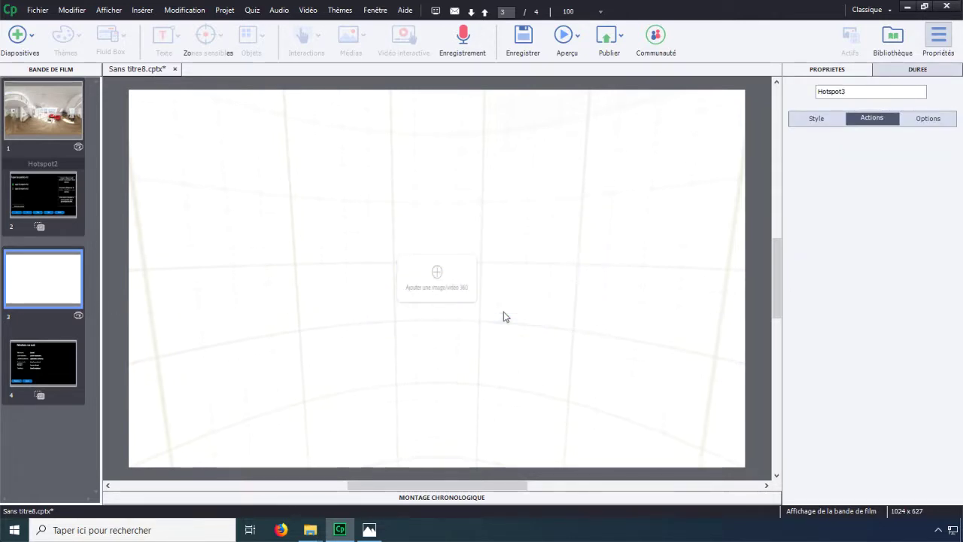
pyautogui.click(46, 361)
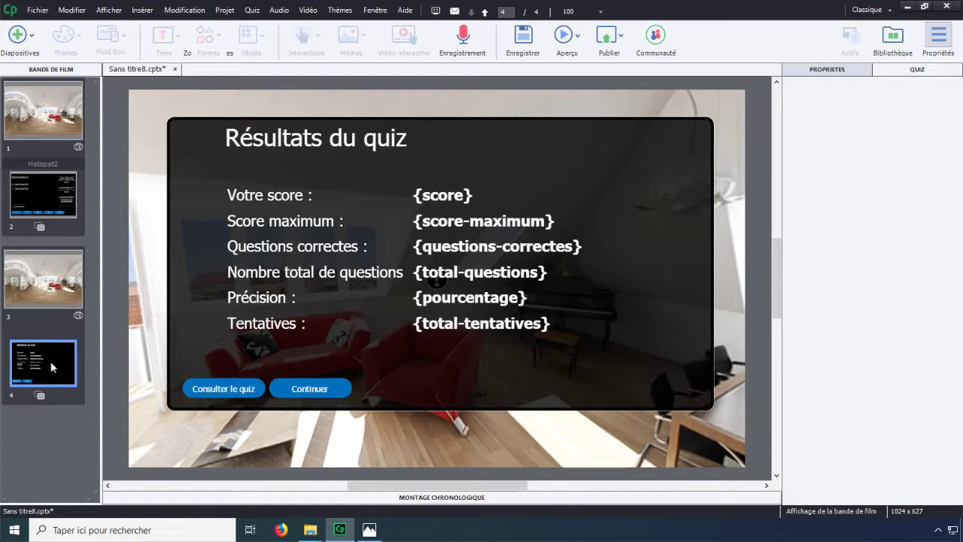
# Insert a 360 slide following the first scene, fill it with the "Prestige Modern Car" 360 asset and face its windshield
pyautogui.click(55, 132)
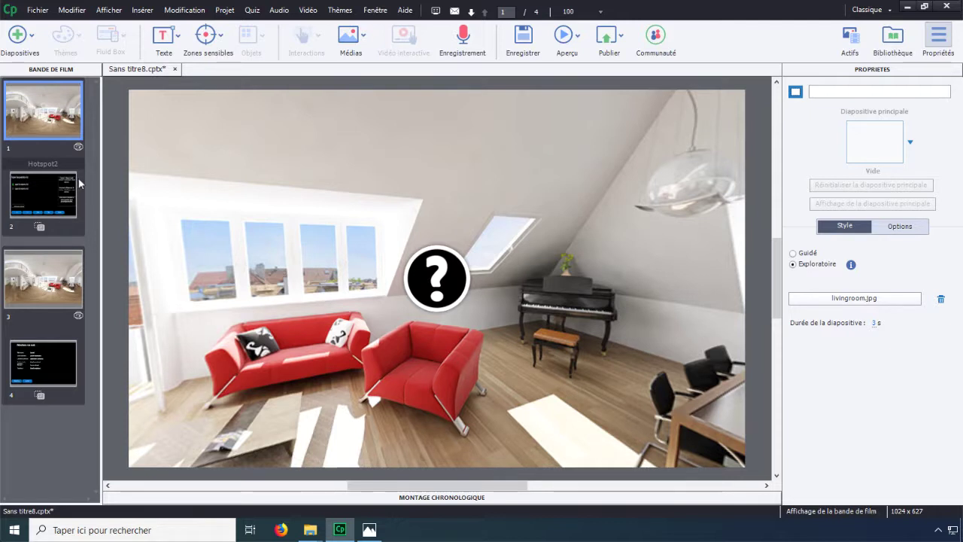
pyautogui.click(31, 43)
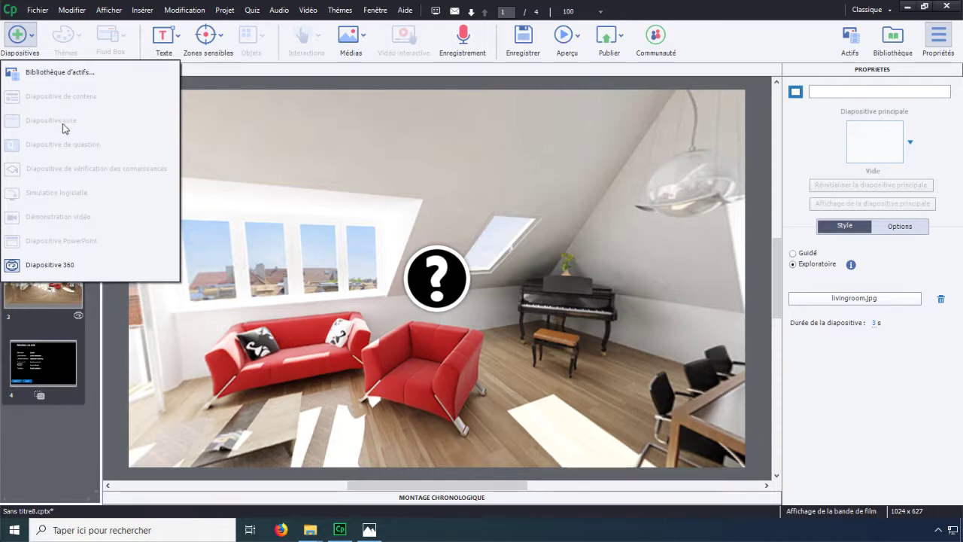
pyautogui.click(60, 267)
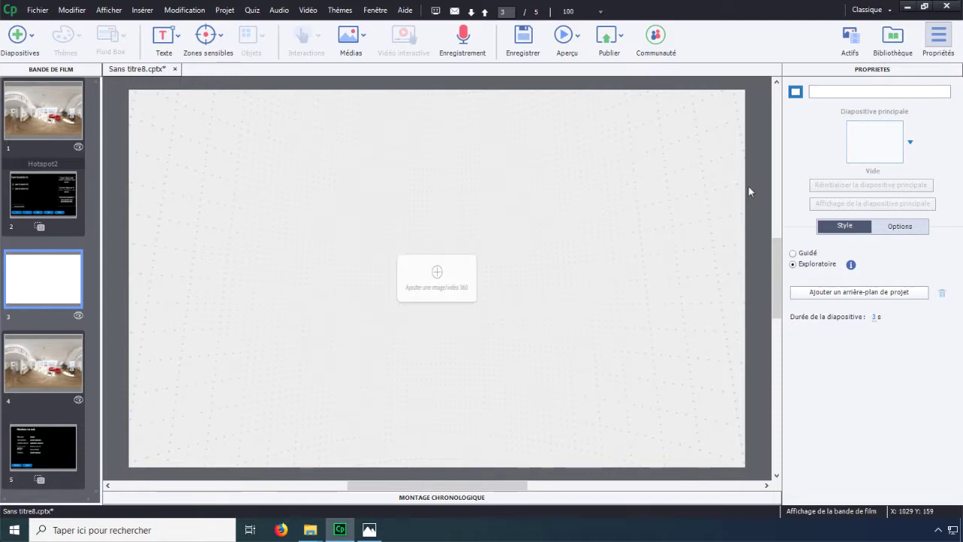
pyautogui.click(851, 38)
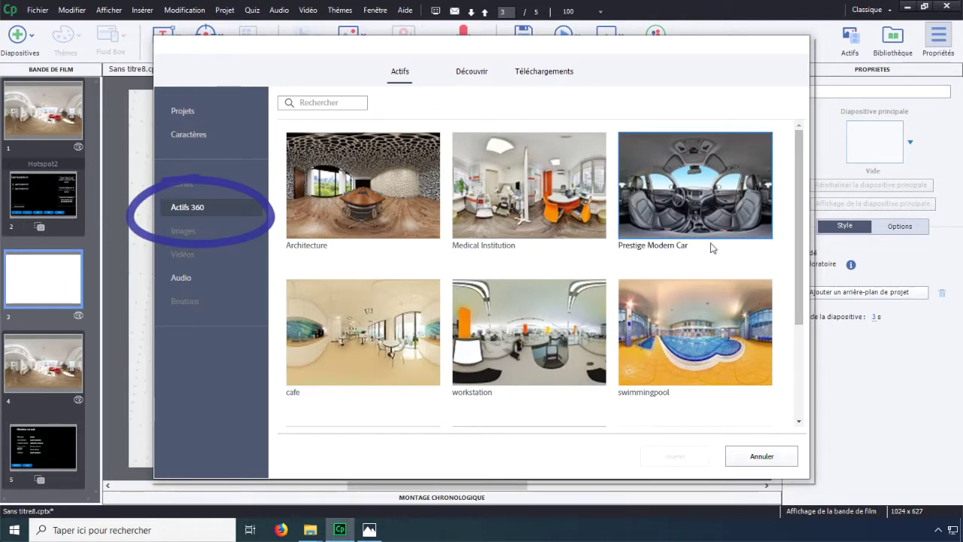
pyautogui.click(697, 199)
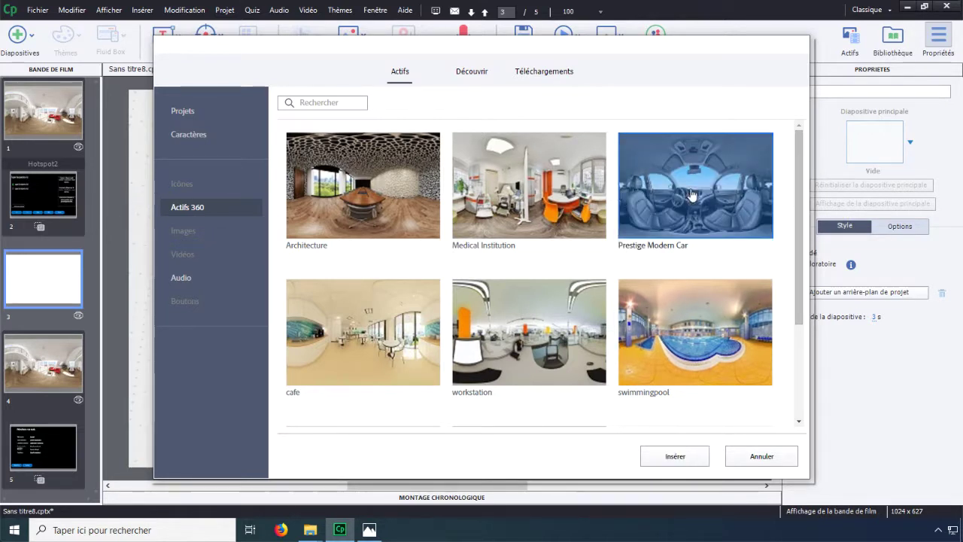
pyautogui.click(674, 457)
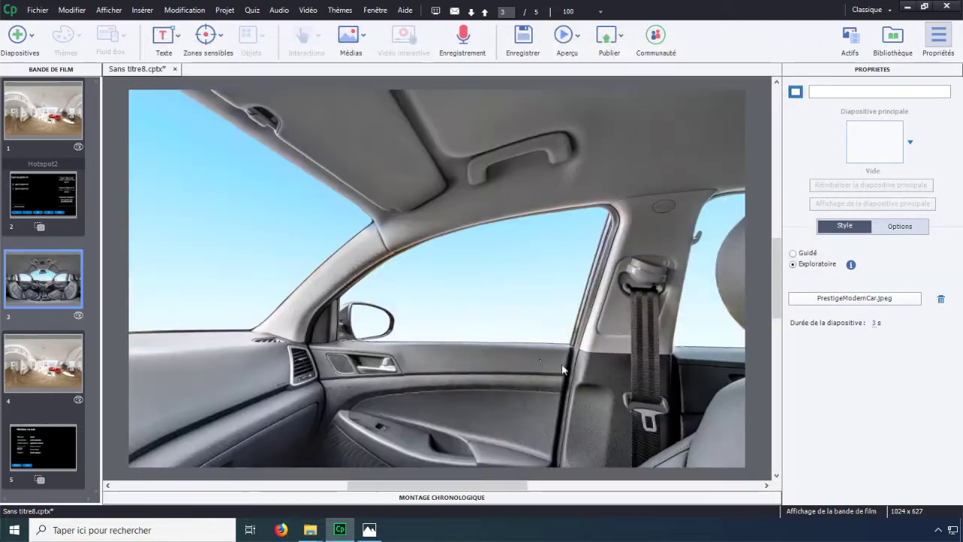
pyautogui.moveTo(499, 357); pyautogui.dragTo(666, 363)
pyautogui.moveTo(295, 327); pyautogui.dragTo(444, 359)
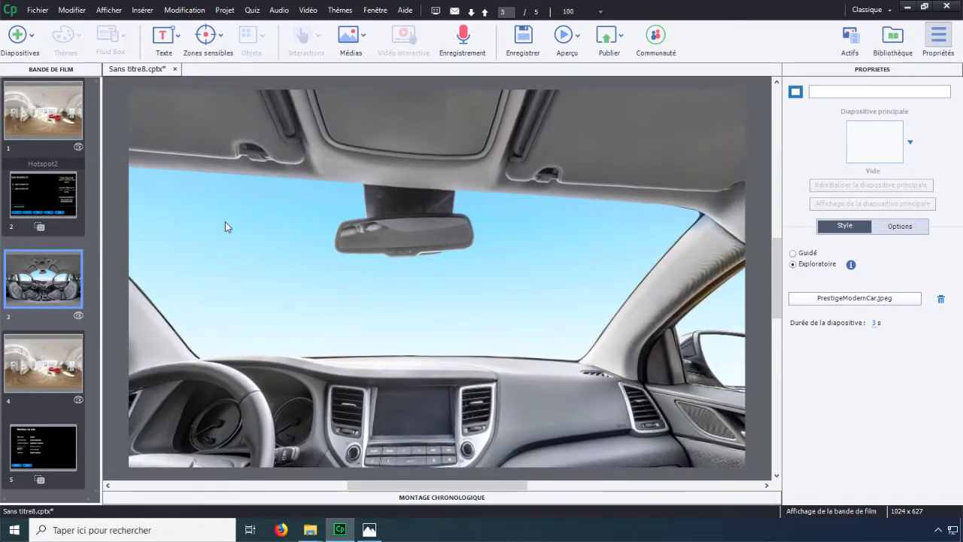
# Add an exit-icon hotspot to the first living room slide and place it on the white door beside the cream cabinet
pyautogui.click(49, 115)
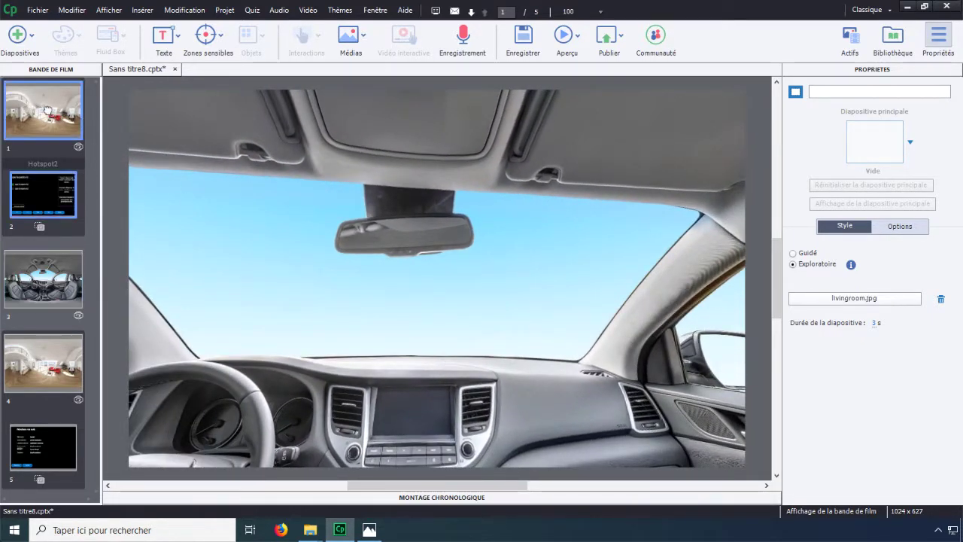
pyautogui.moveTo(532, 322); pyautogui.dragTo(411, 348)
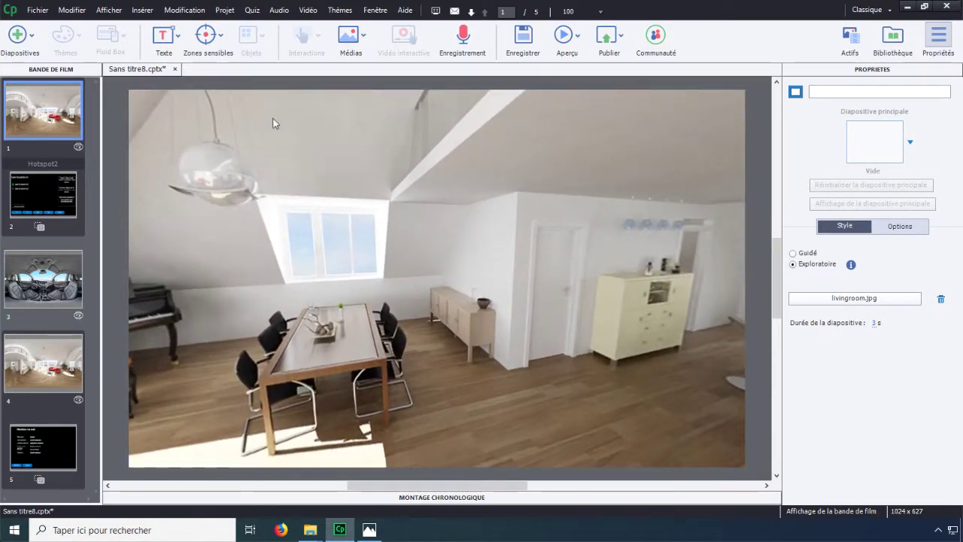
pyautogui.click(216, 45)
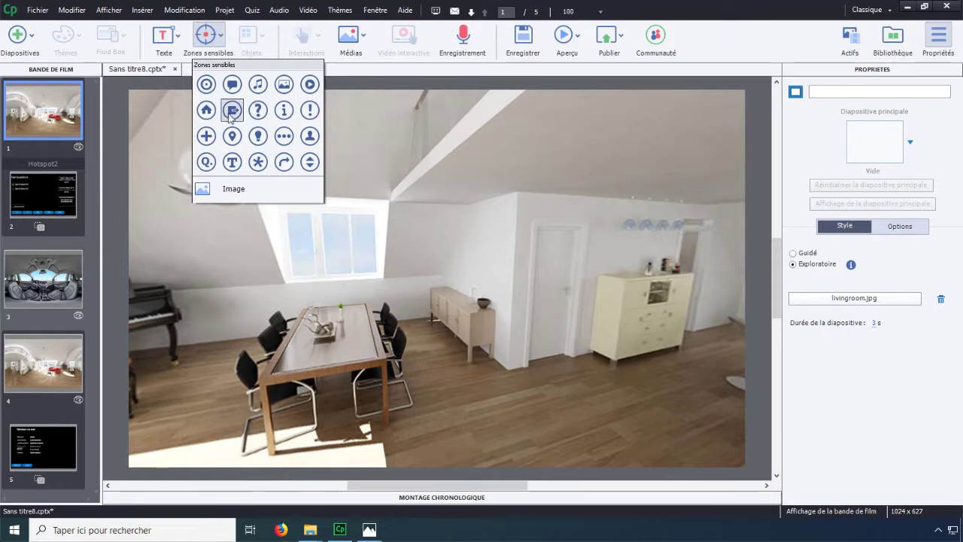
pyautogui.click(231, 111)
pyautogui.moveTo(434, 284); pyautogui.dragTo(556, 295)
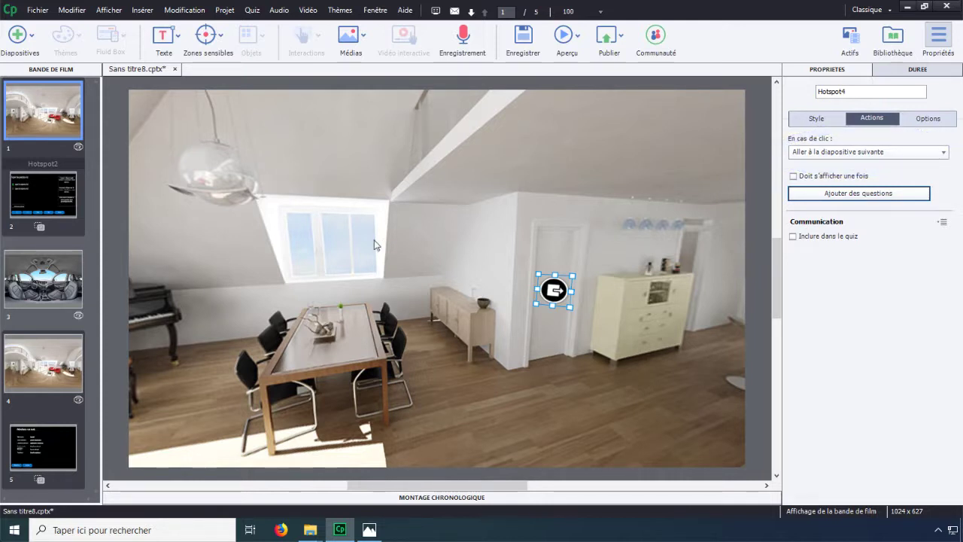
# Orient the living room scene toward the embedded text and the car scene toward its windshield and dashboard
pyautogui.moveTo(646, 376); pyautogui.dragTo(458, 344)
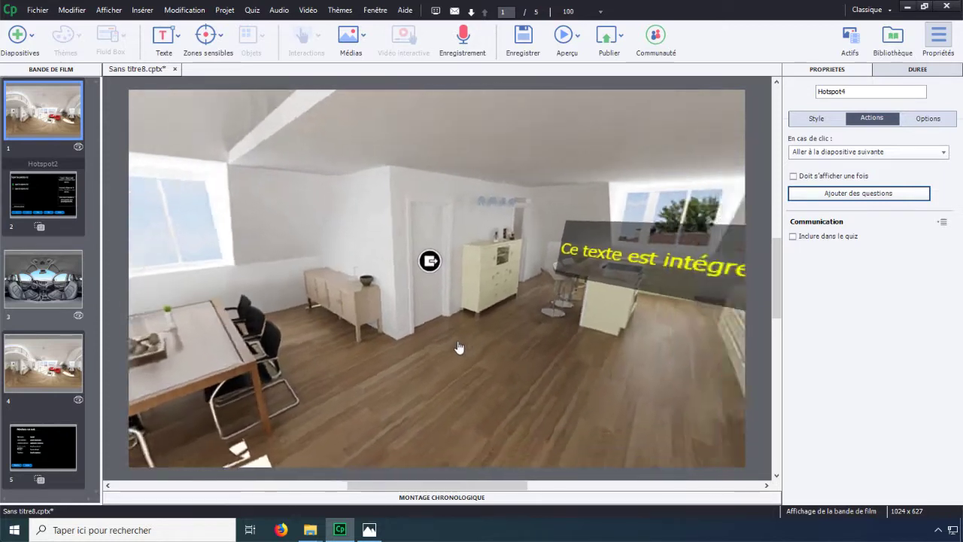
pyautogui.moveTo(635, 371); pyautogui.dragTo(465, 366)
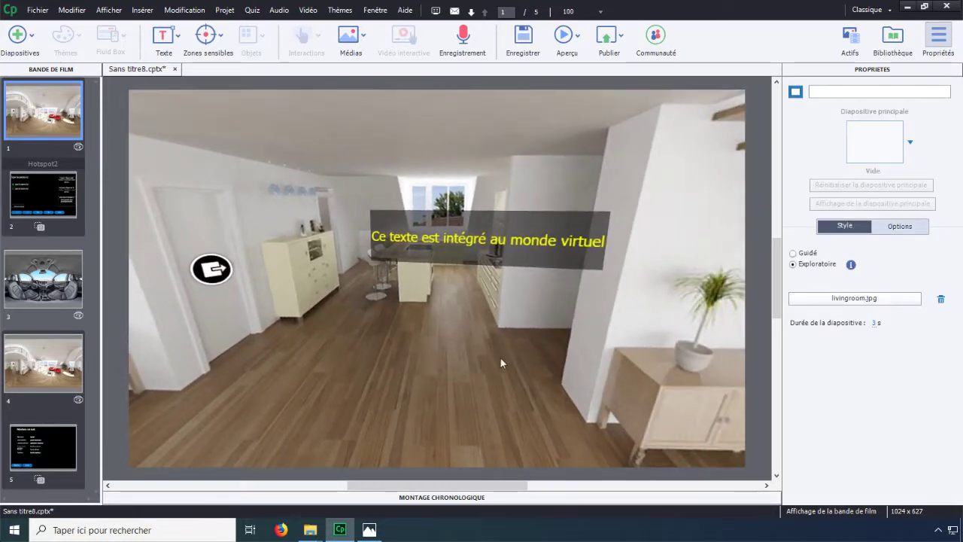
pyautogui.moveTo(532, 366); pyautogui.dragTo(424, 383)
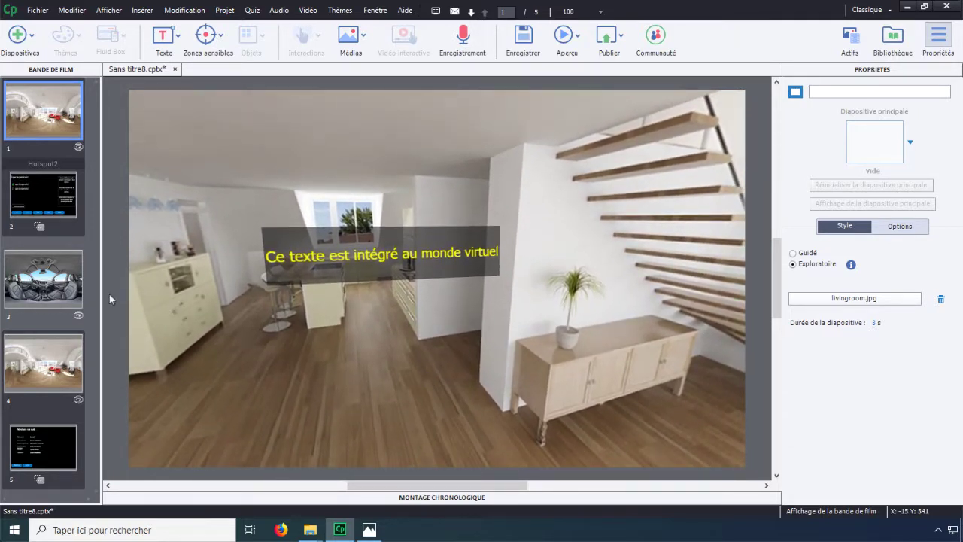
pyautogui.click(43, 286)
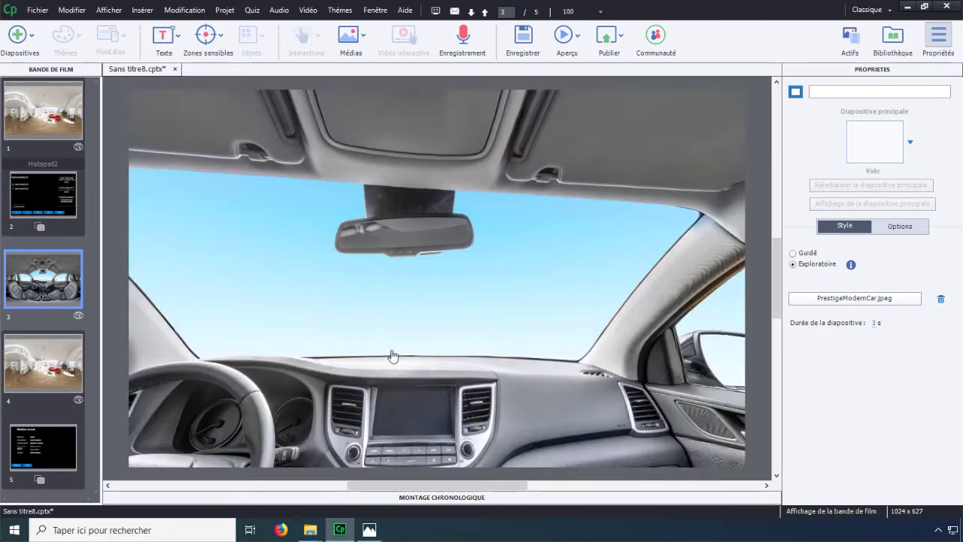
pyautogui.moveTo(391, 354); pyautogui.dragTo(423, 305)
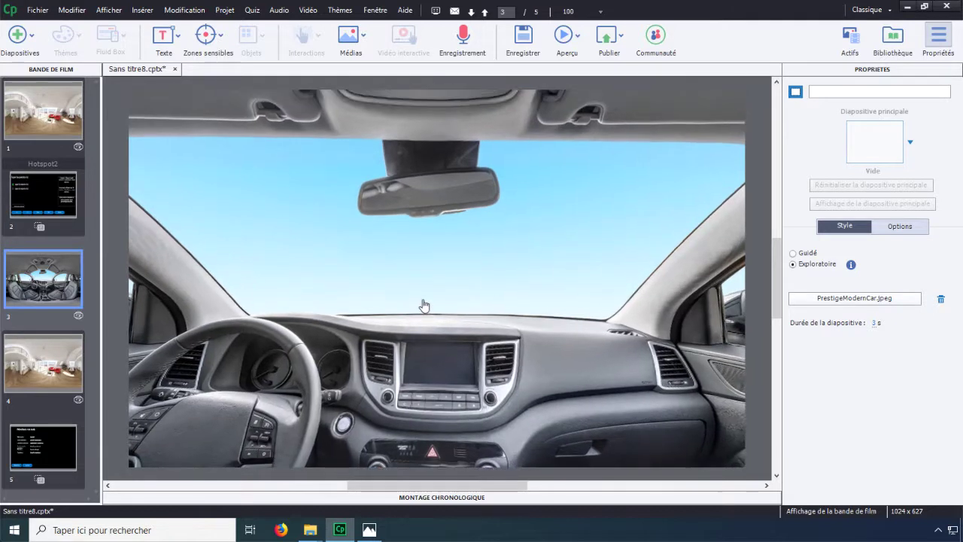
# Add an exit-icon hotspot over the windshield of the car slide
pyautogui.click(216, 43)
pyautogui.click(232, 110)
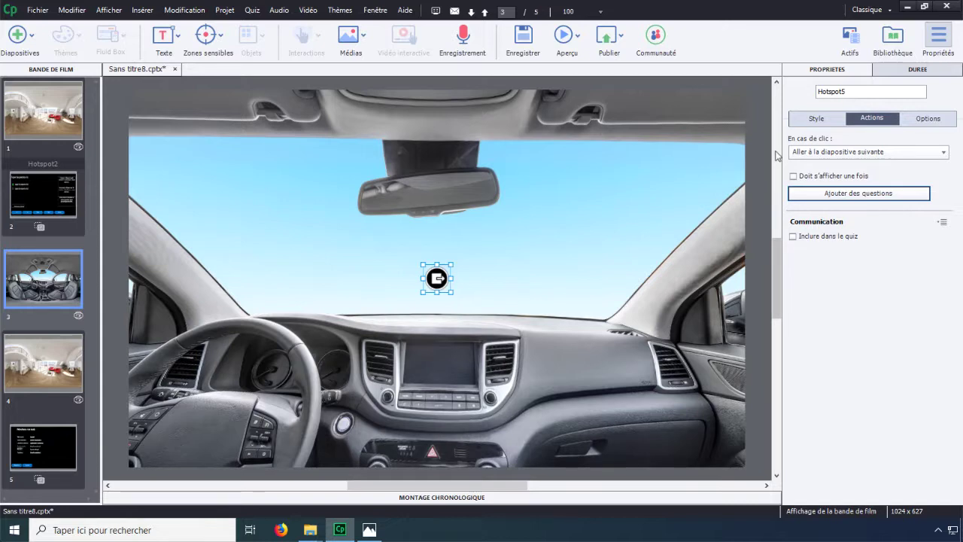
# Preview the whole project in the browser, with the first living room slide selected
pyautogui.click(58, 122)
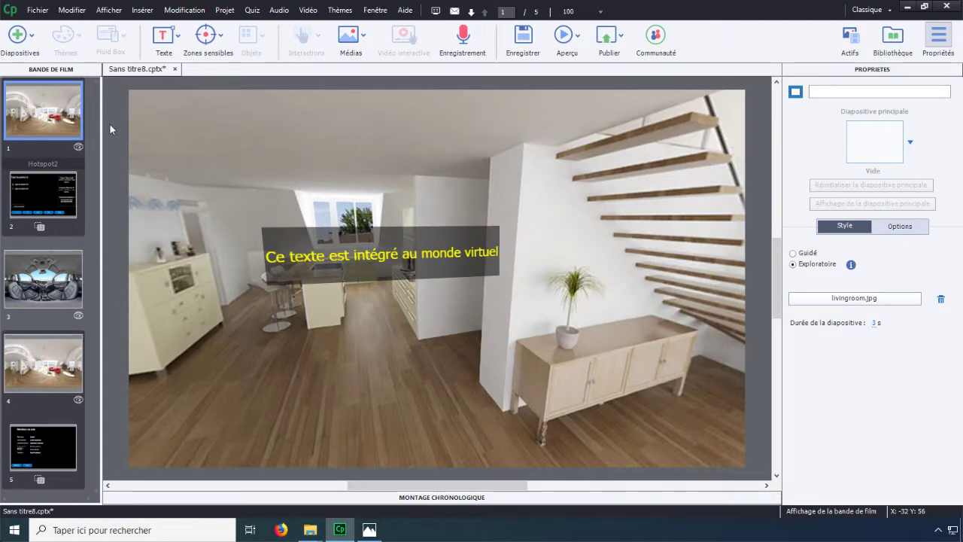
pyautogui.click(567, 43)
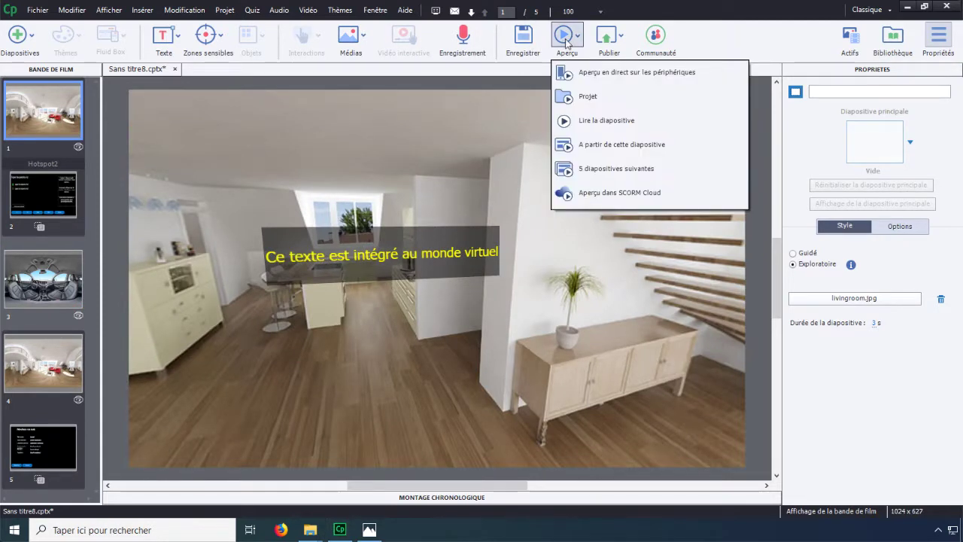
pyautogui.click(577, 100)
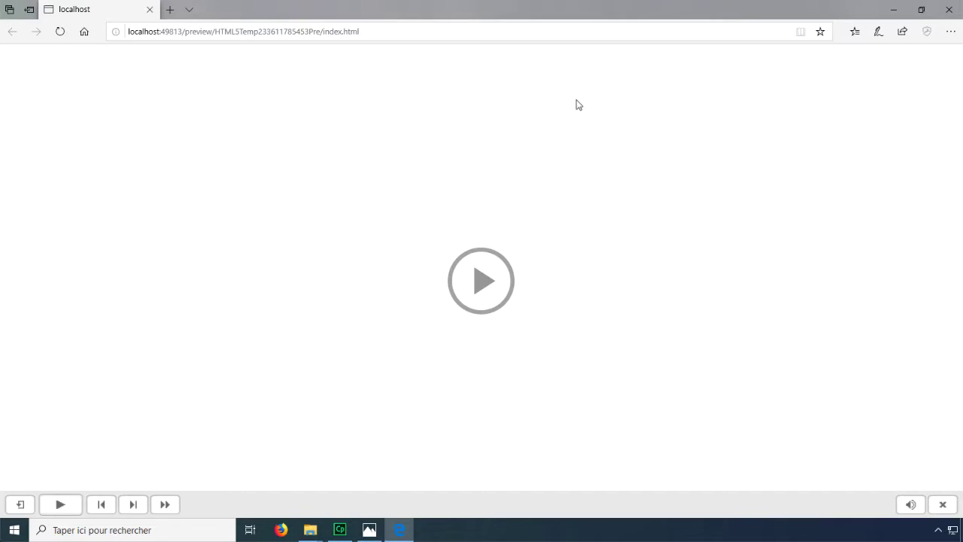
# Start playback and test the T-icon hotspot by displaying its text and closing it
pyautogui.click(490, 273)
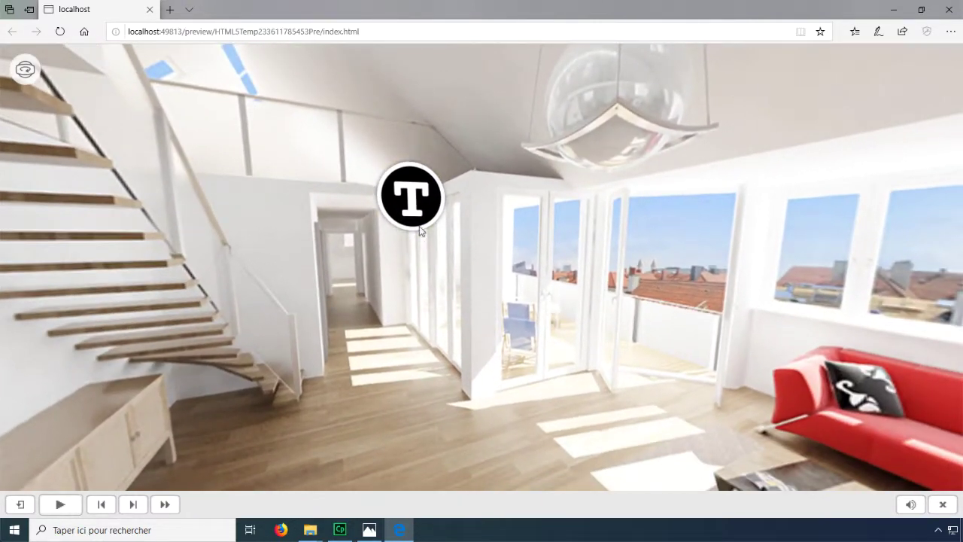
pyautogui.click(416, 208)
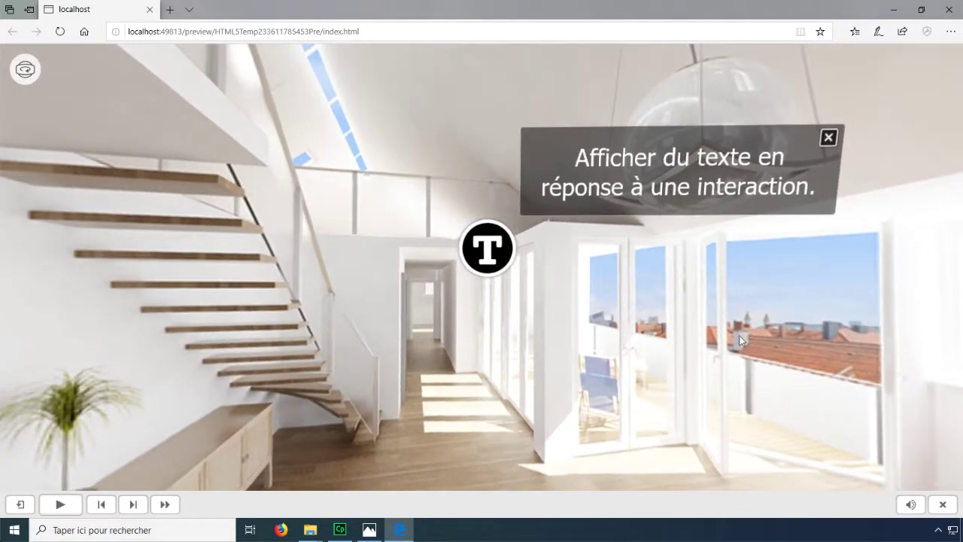
pyautogui.click(828, 137)
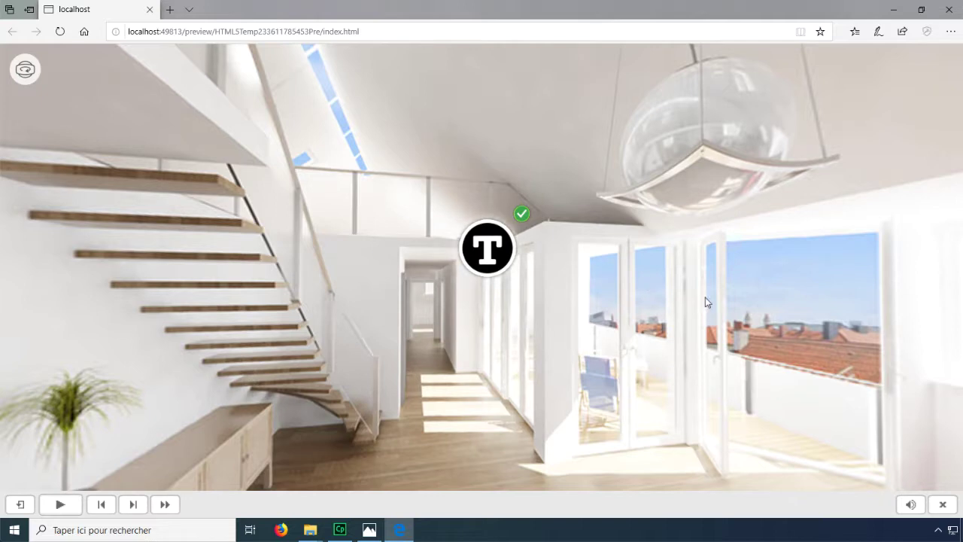
# Test the question-mark hotspot above the red armchair by choosing the first answer and submitting it
pyautogui.moveTo(714, 299); pyautogui.dragTo(448, 316)
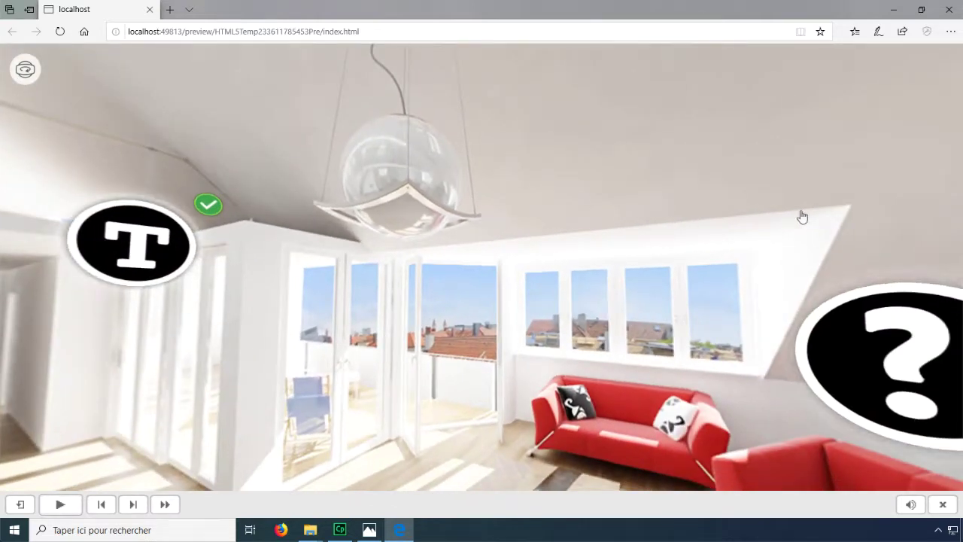
pyautogui.moveTo(802, 217); pyautogui.dragTo(553, 193)
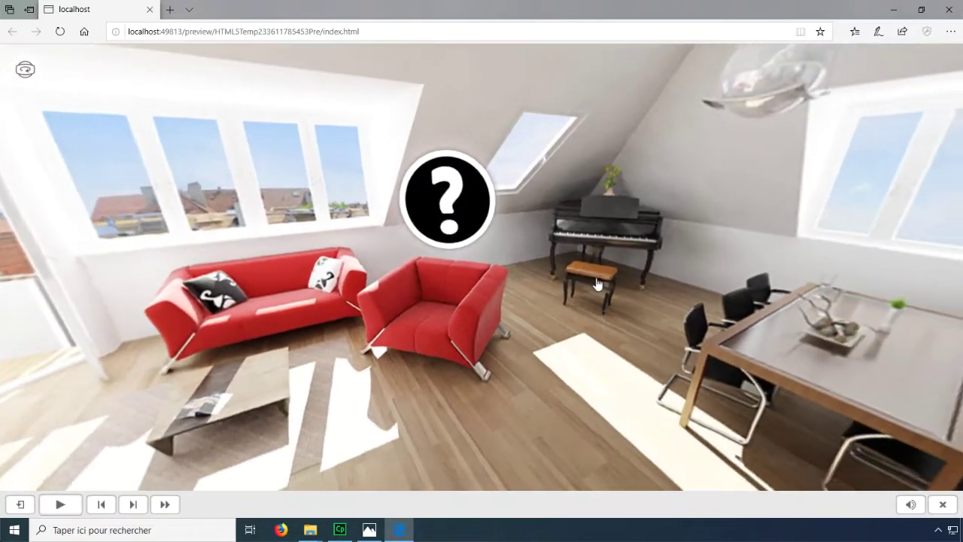
pyautogui.moveTo(597, 280); pyautogui.dragTo(581, 296)
pyautogui.click(424, 221)
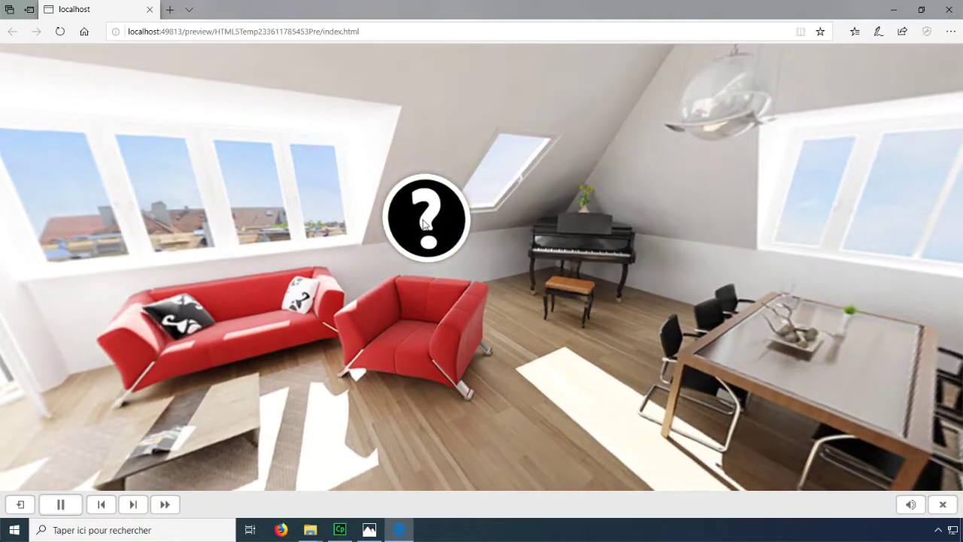
pyautogui.moveTo(675, 224); pyautogui.dragTo(753, 216)
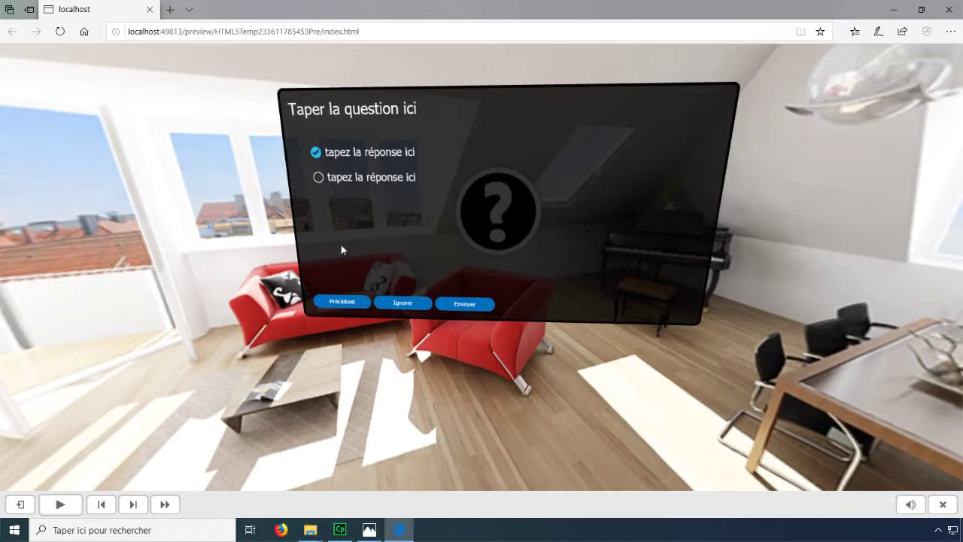
pyautogui.click(468, 305)
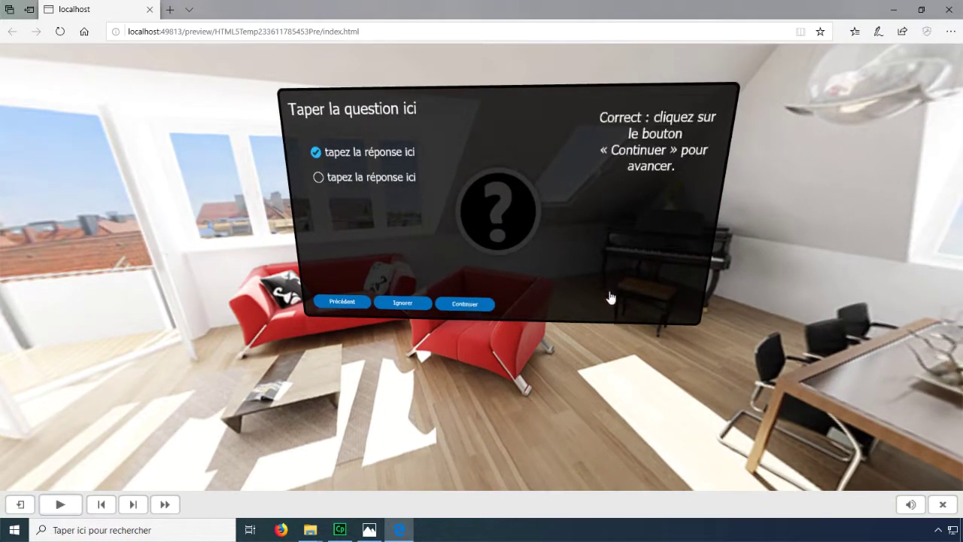
# Turn toward the living room's white door and follow its exit hotspot to the car scene
pyautogui.moveTo(737, 413); pyautogui.dragTo(399, 391)
pyautogui.moveTo(585, 276); pyautogui.dragTo(337, 367)
pyautogui.click(558, 296)
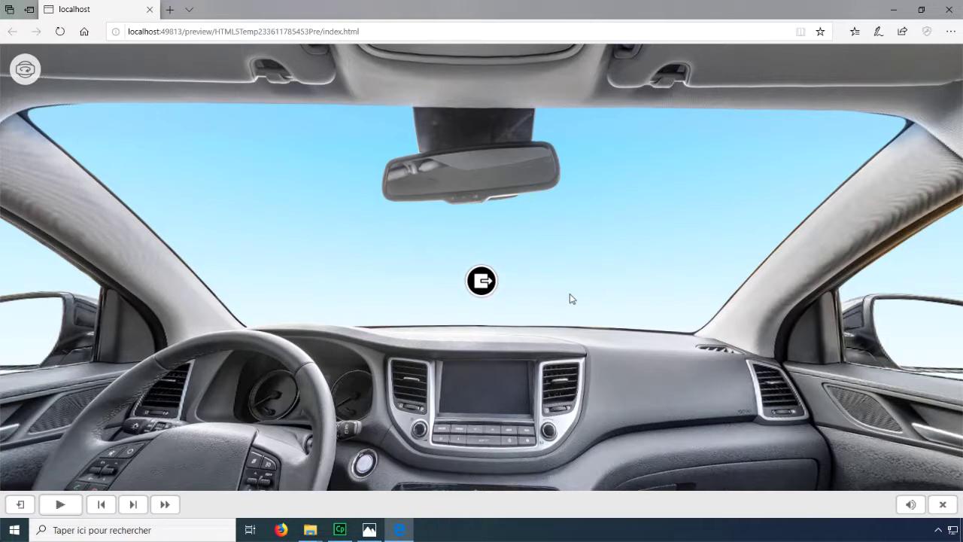
# Look all around the car interior, return to the windshield and activate its exit hotspot
pyautogui.moveTo(571, 294); pyautogui.dragTo(383, 362)
pyautogui.moveTo(731, 309); pyautogui.dragTo(407, 282)
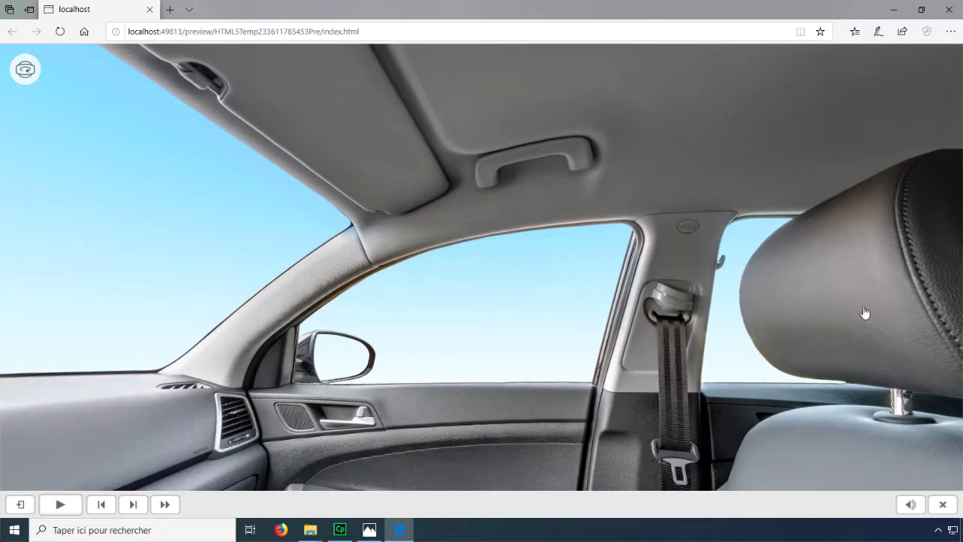
pyautogui.moveTo(647, 282); pyautogui.dragTo(530, 281)
pyautogui.moveTo(722, 316); pyautogui.dragTo(610, 322)
pyautogui.moveTo(691, 343); pyautogui.dragTo(376, 277)
pyautogui.moveTo(621, 268); pyautogui.dragTo(382, 316)
pyautogui.moveTo(734, 277); pyautogui.dragTo(455, 287)
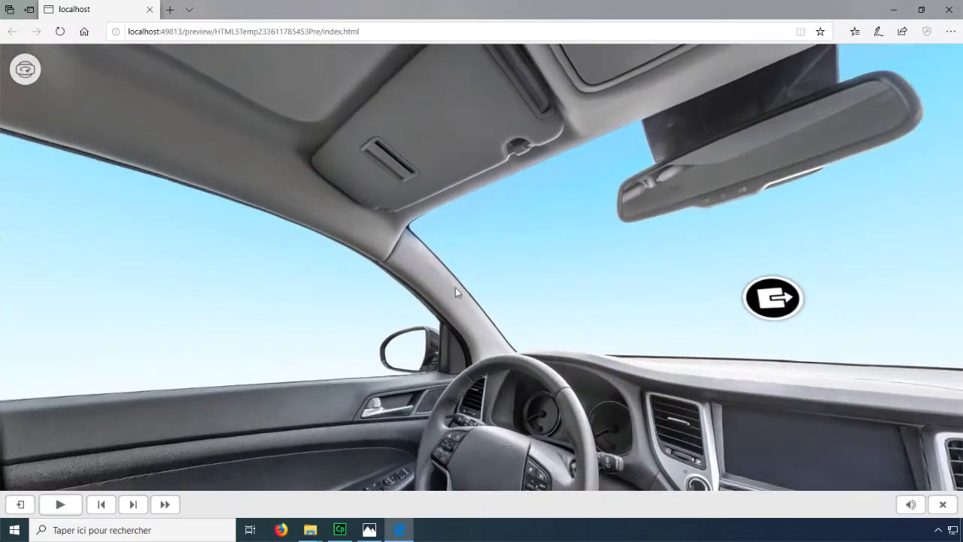
pyautogui.moveTo(655, 271); pyautogui.dragTo(414, 295)
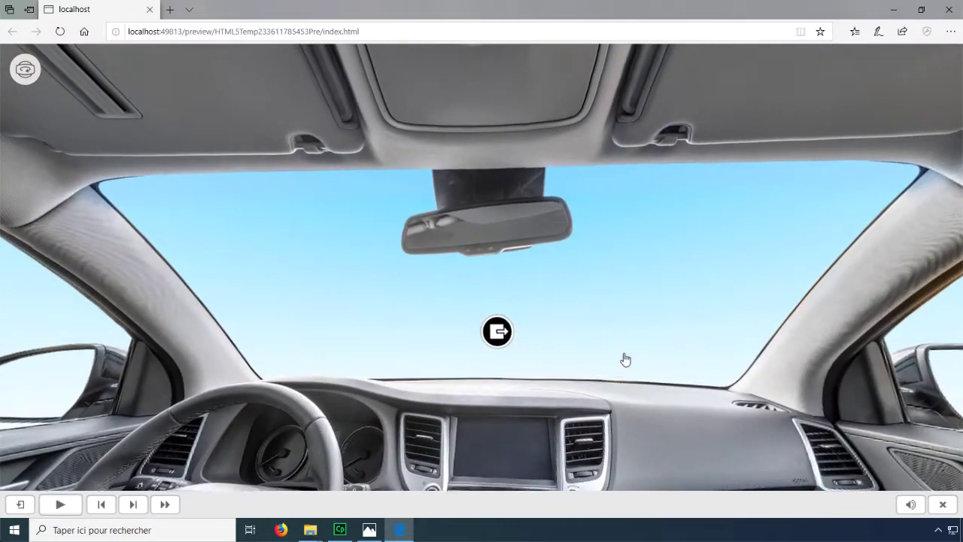
pyautogui.moveTo(625, 359); pyautogui.dragTo(566, 300)
pyautogui.click(444, 278)
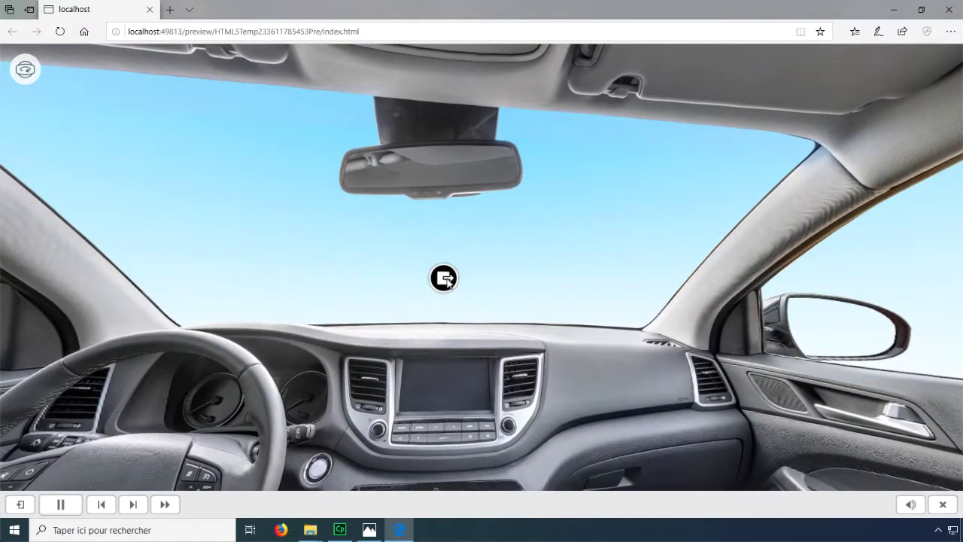